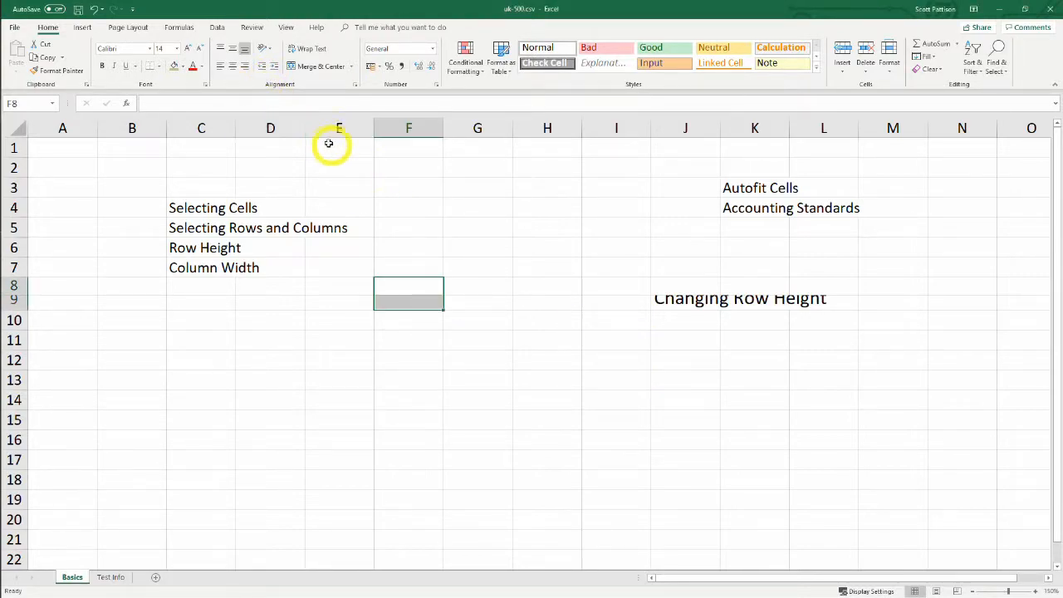
Select columns E through K one at a time, each as a whole column.
click(351, 126)
click(400, 129)
click(481, 129)
click(552, 129)
click(635, 128)
click(685, 129)
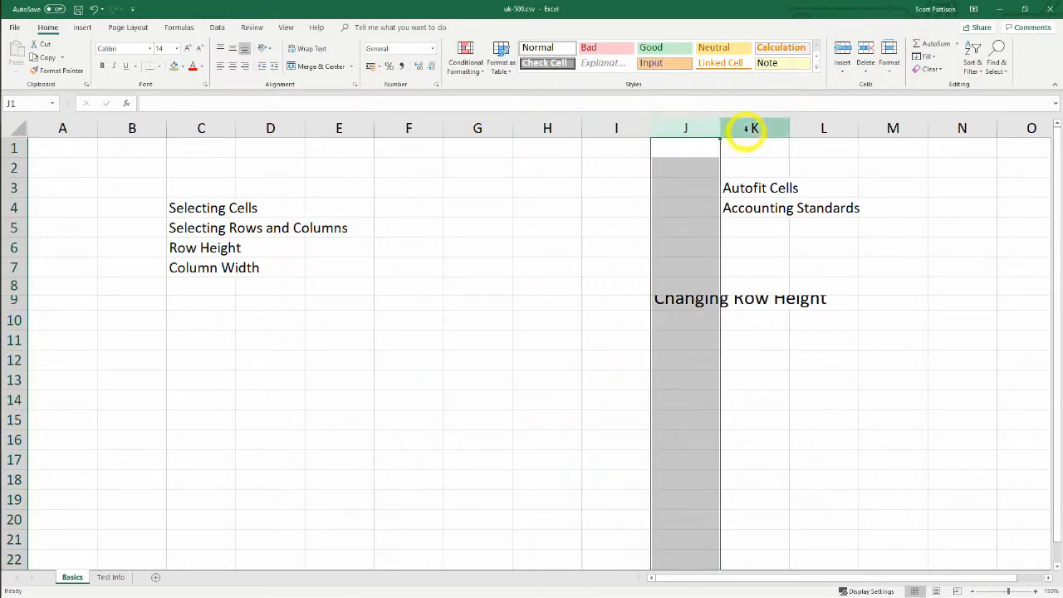
click(750, 129)
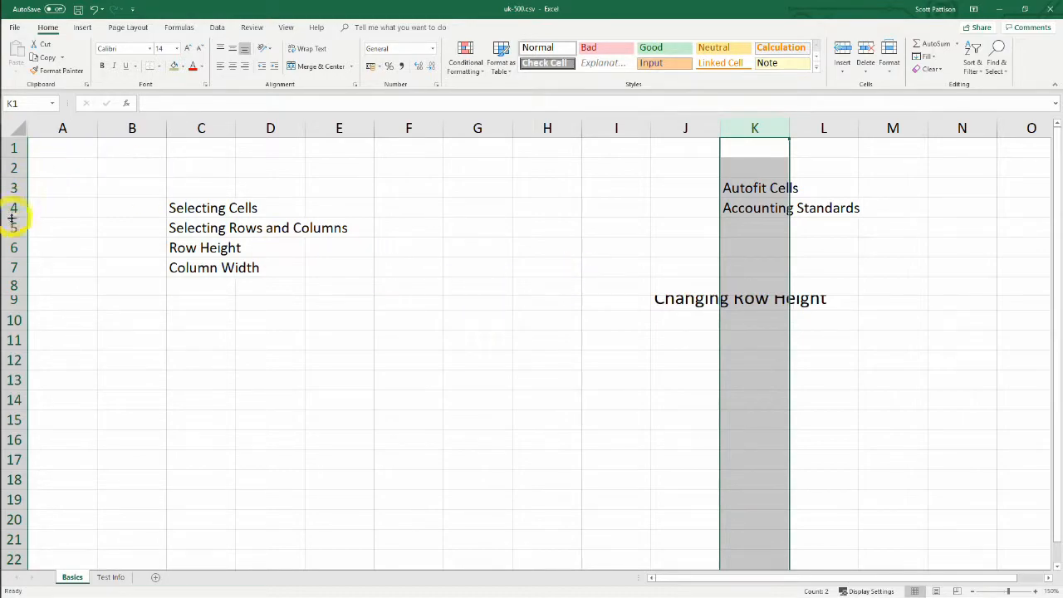
Select entire rows 6, 10, 13, 15 and 17 one after another.
click(13, 248)
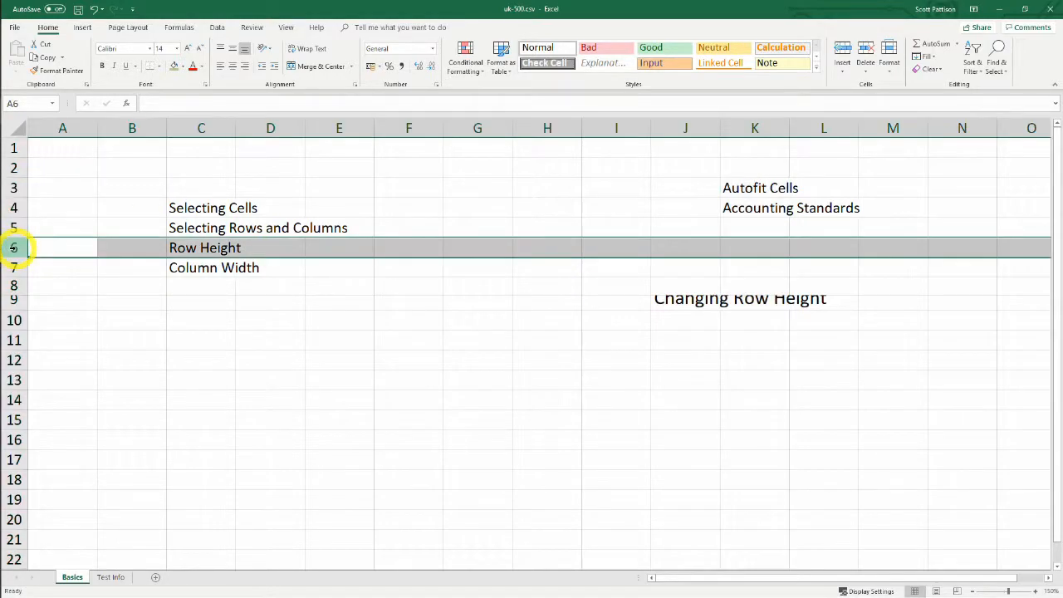
click(14, 320)
click(14, 380)
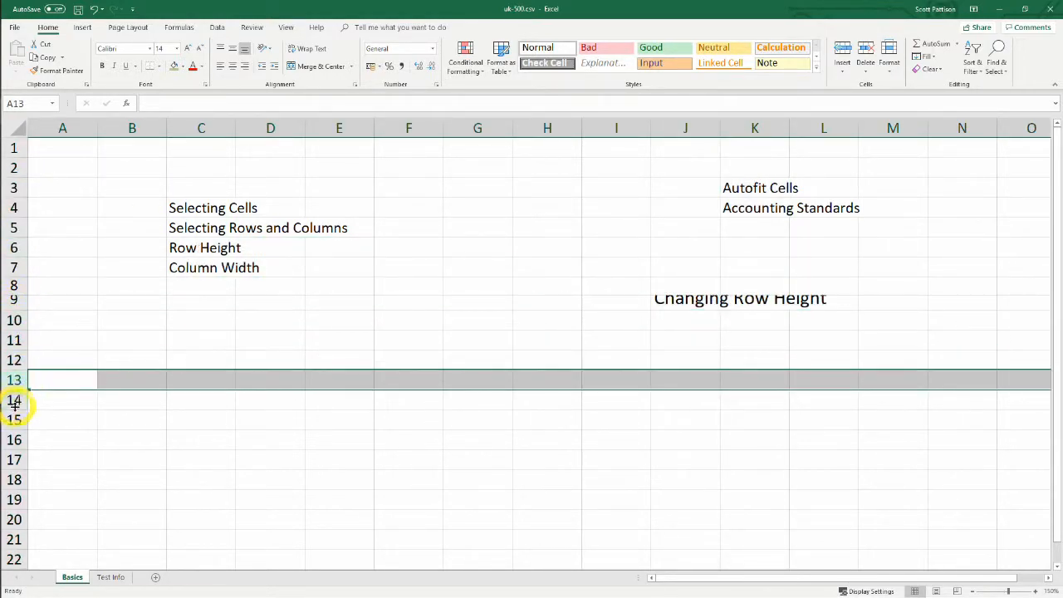
click(15, 418)
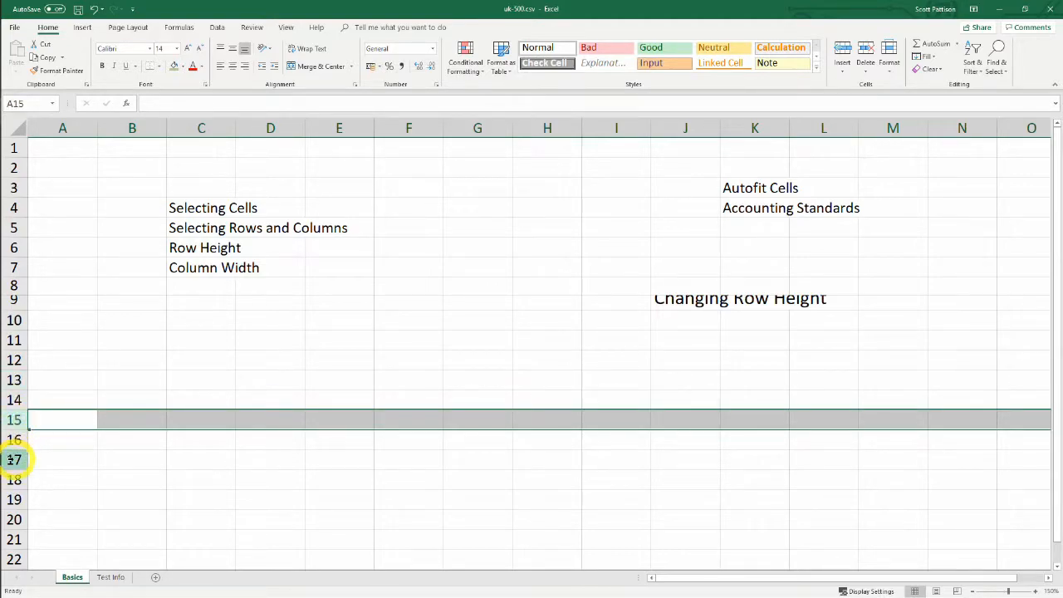
click(14, 459)
Select columns D through J as a single block in one sweep, and clear the selection.
click(283, 129)
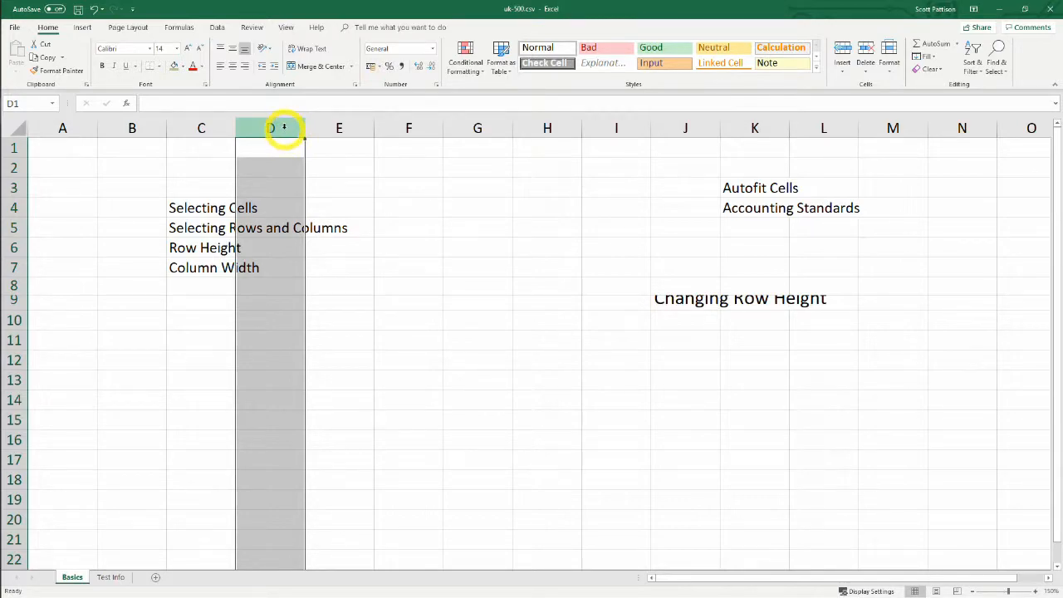
drag(284, 129, 688, 124)
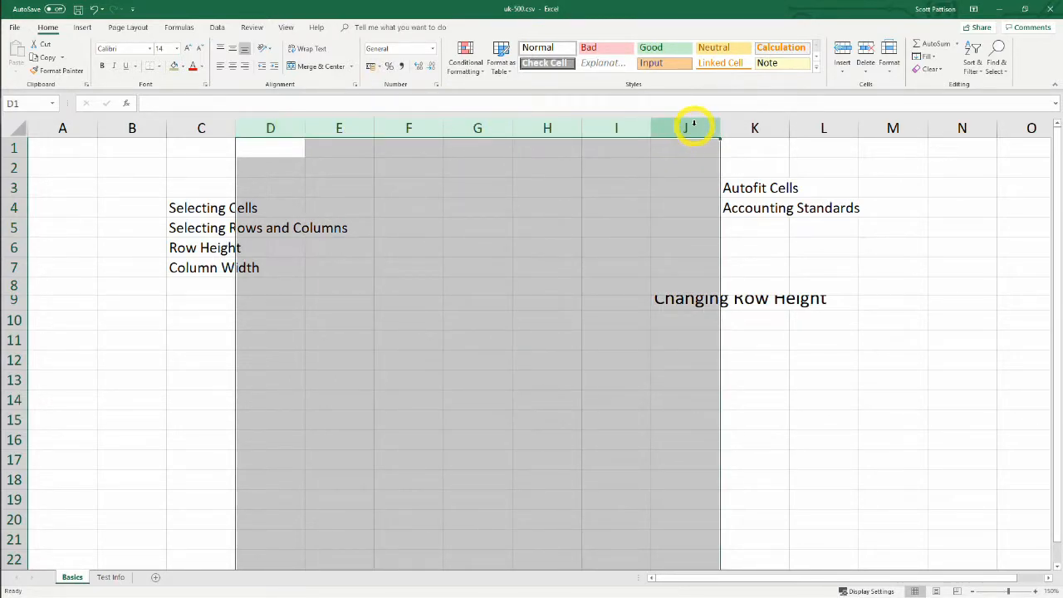
click(446, 242)
Select column D and extend the selection to column J, and clear it at cell C10.
click(283, 127)
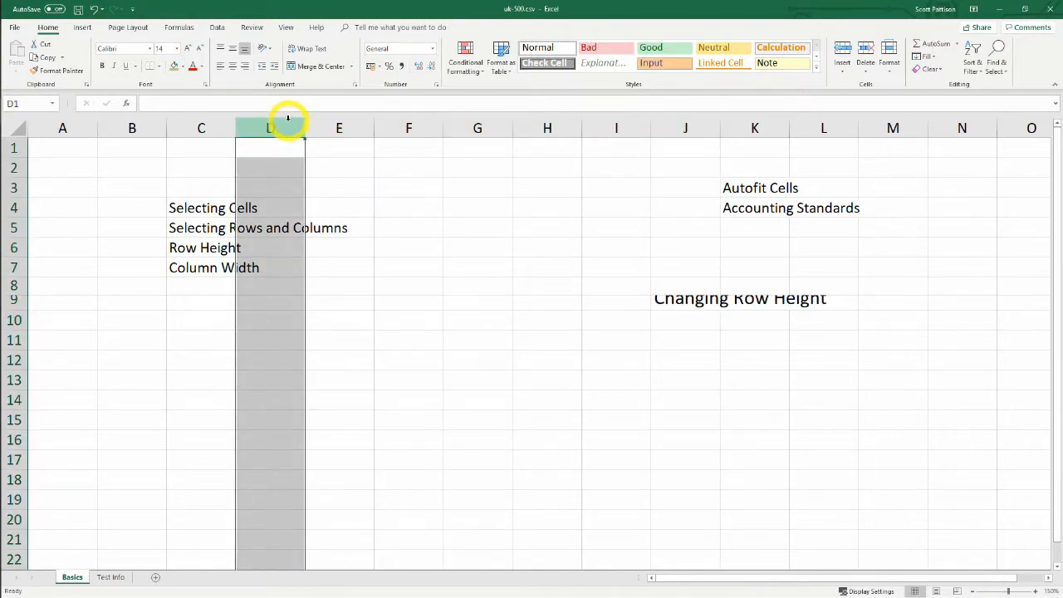
key(ctrl)
key(shift)
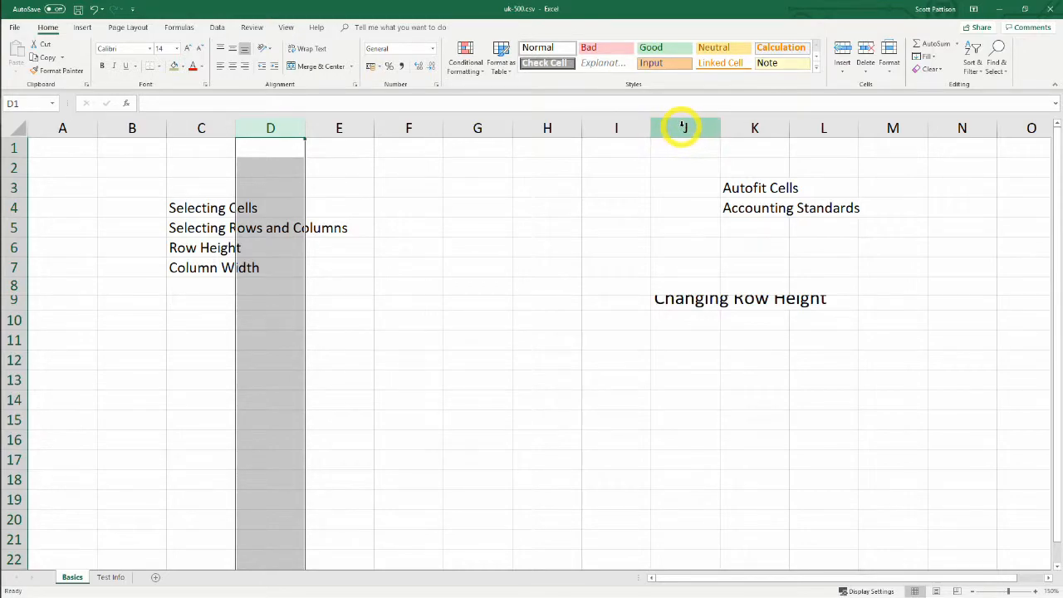
shift+click(682, 128)
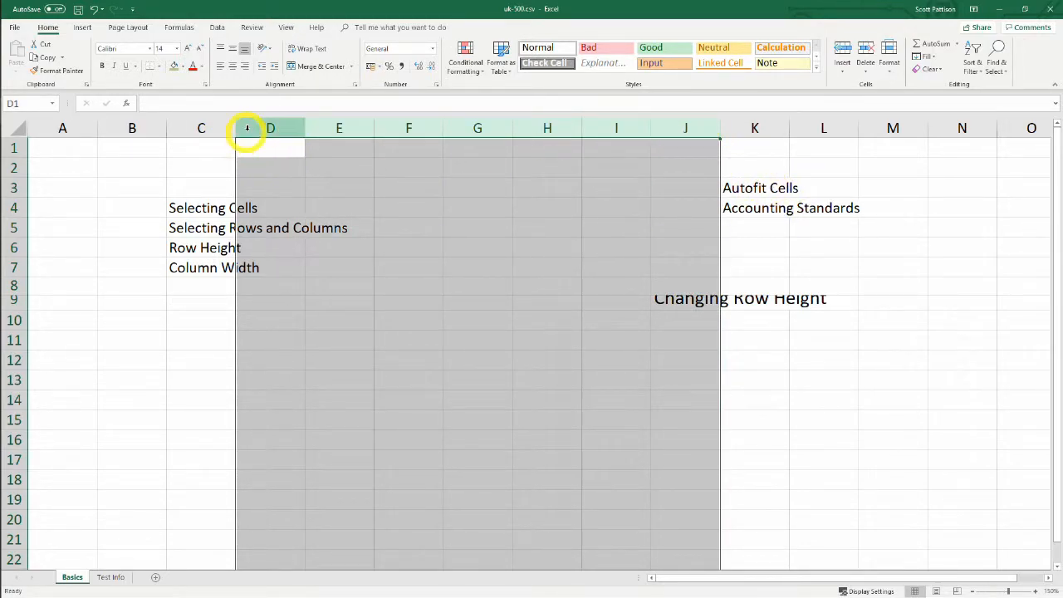
click(274, 128)
click(175, 316)
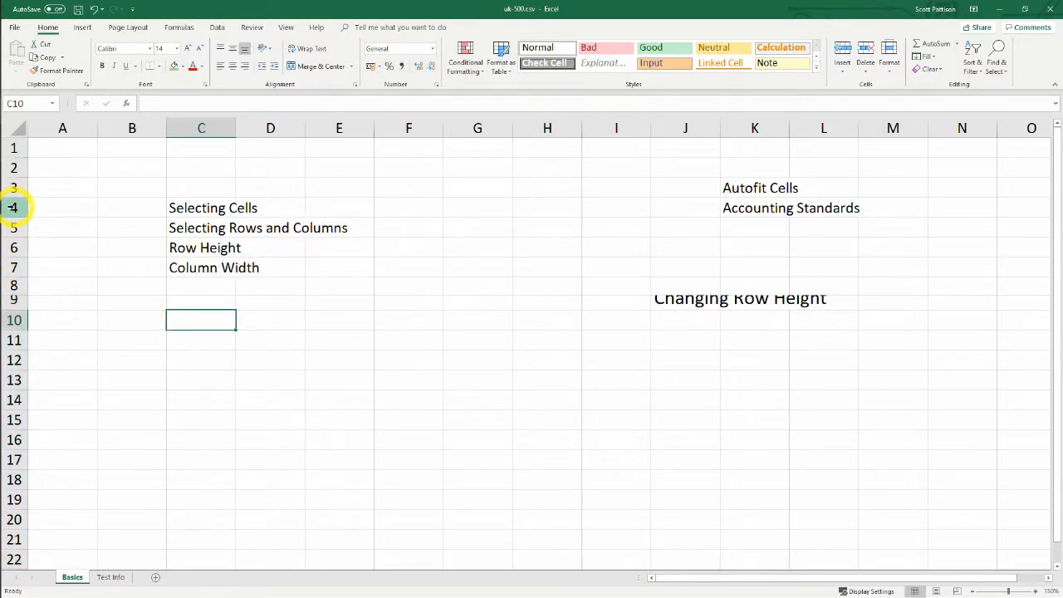
Select rows 4 through 11 as one block, in a single sweep and again by extending from row 4 to row 11.
drag(14, 208, 15, 342)
drag(69, 400, 69, 380)
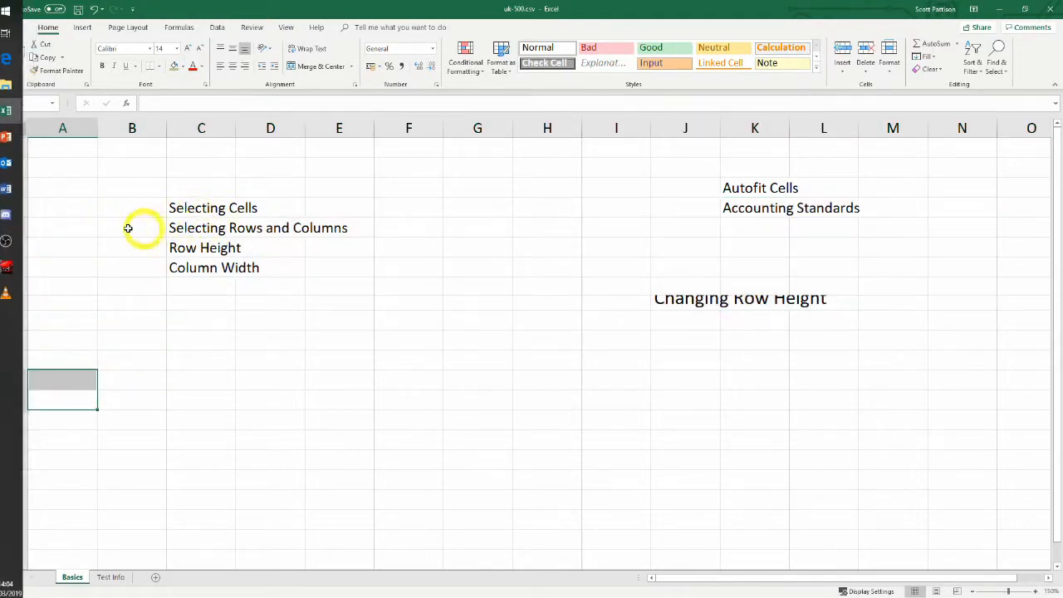
click(15, 207)
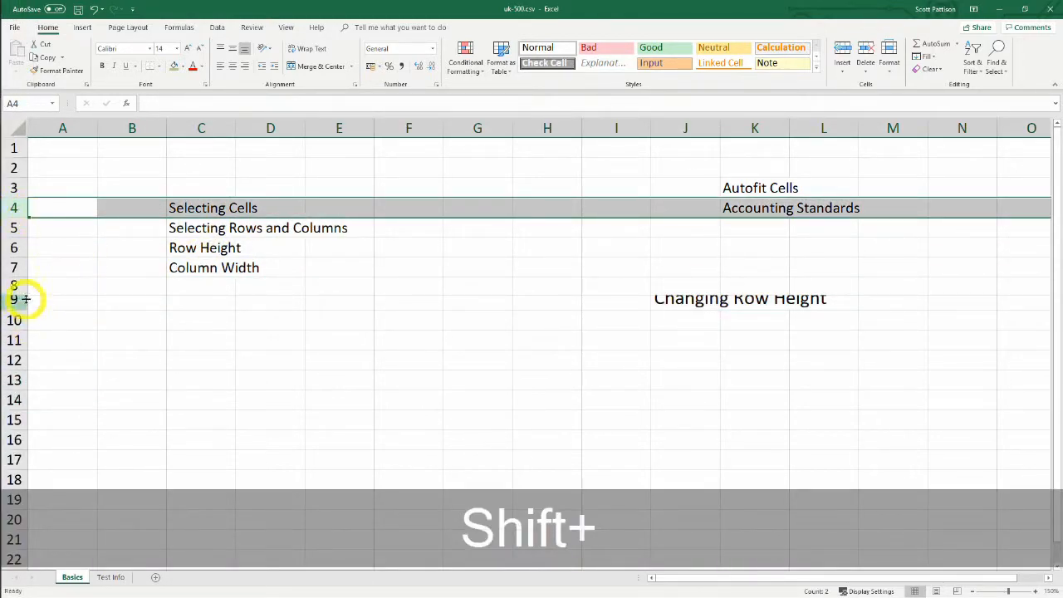
shift+click(14, 340)
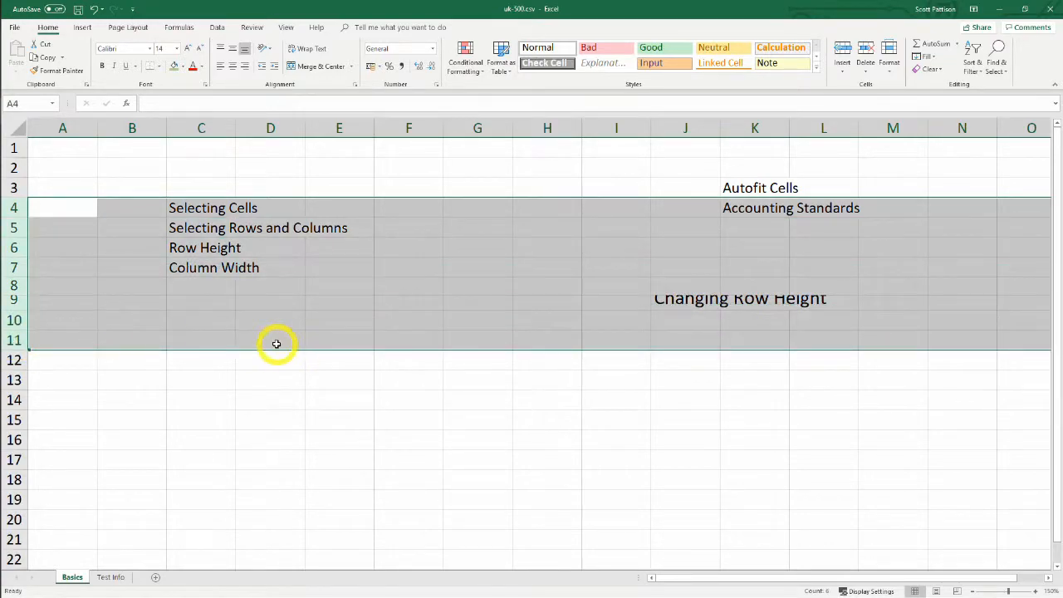
click(491, 420)
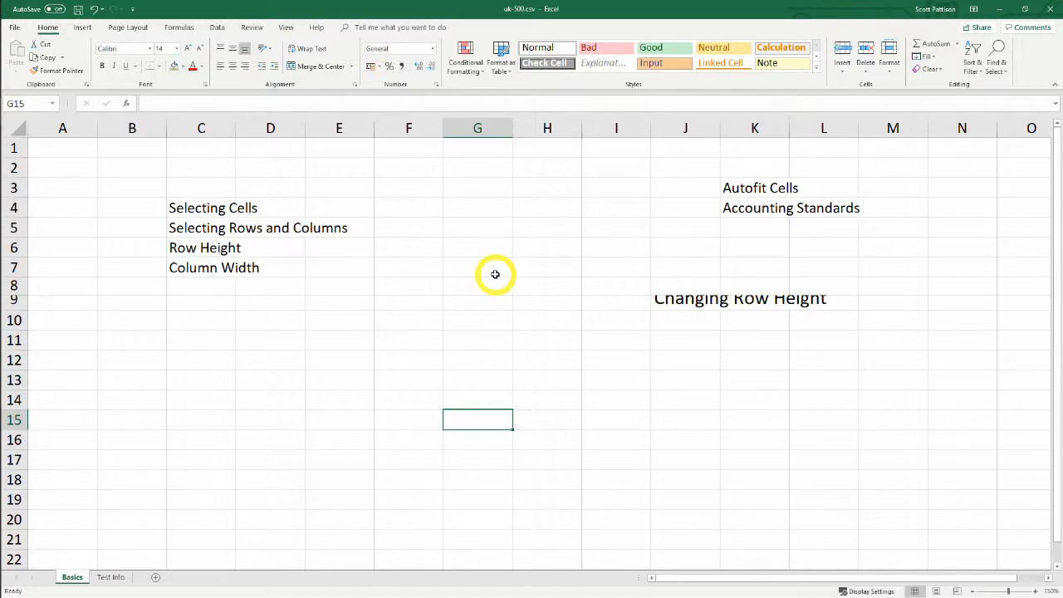
Select the non-adjacent columns D, F, H, J and L together, and clear the selection.
click(433, 243)
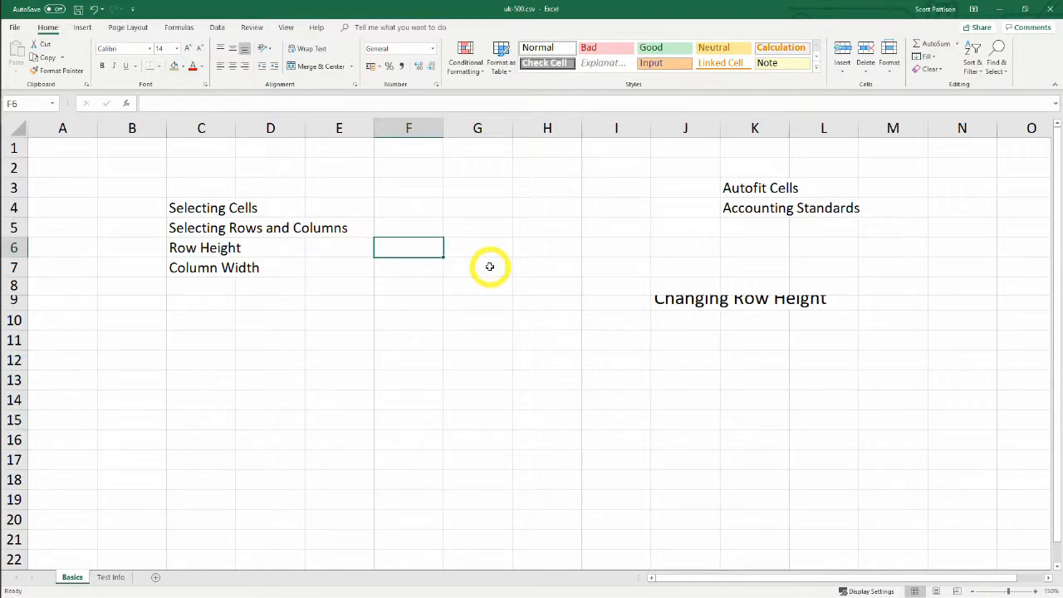
click(272, 127)
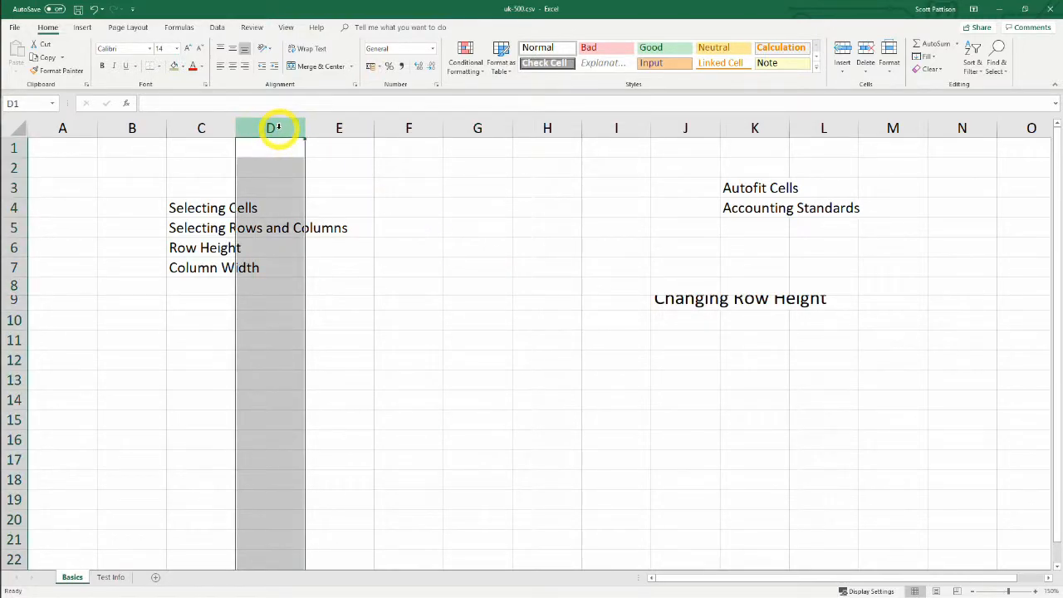
ctrl+click(415, 128)
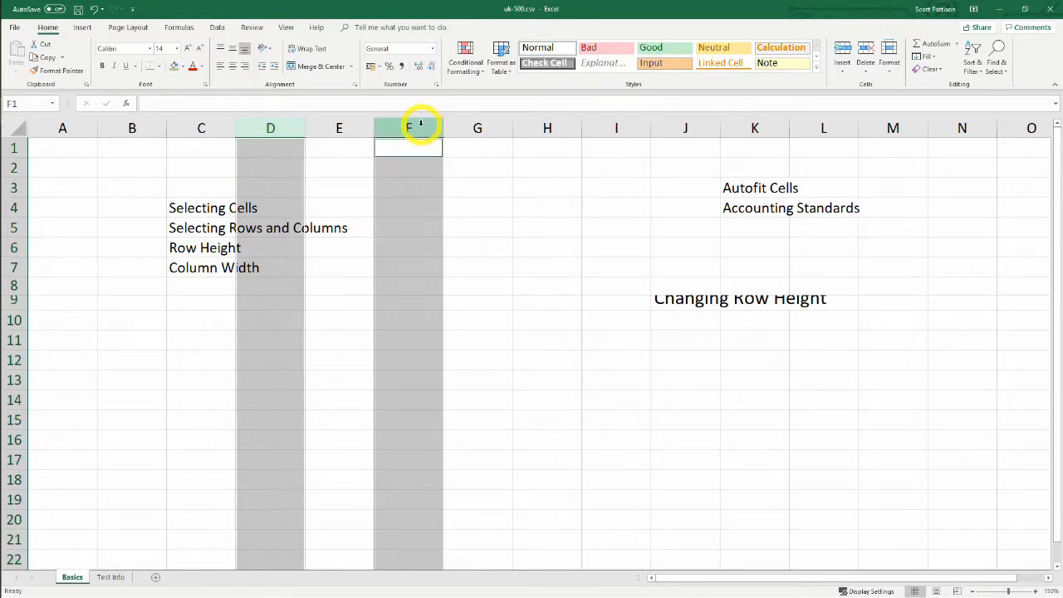
ctrl+click(552, 128)
ctrl+click(685, 132)
ctrl+click(822, 130)
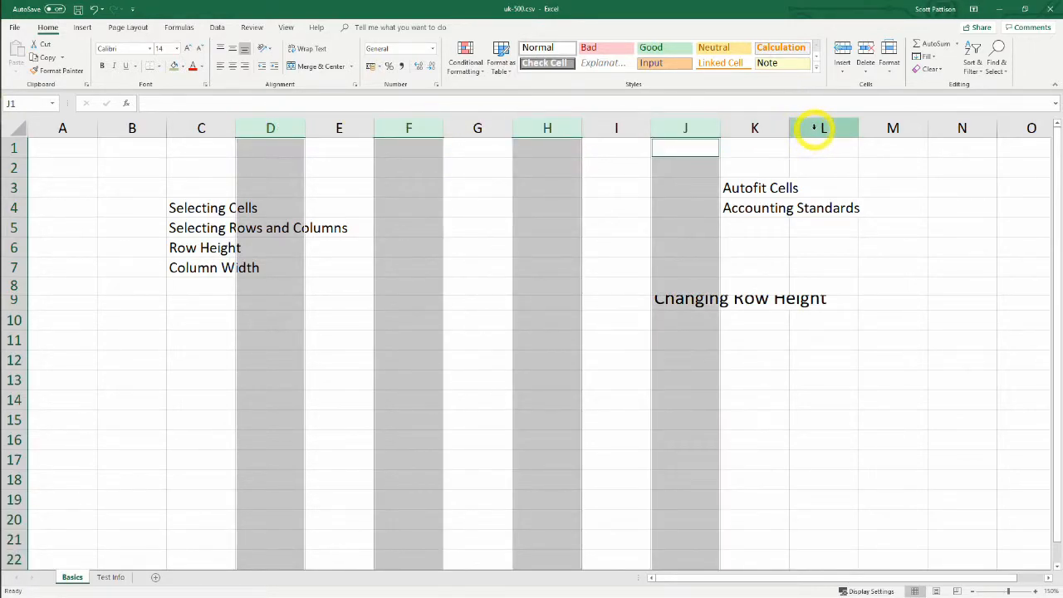
ctrl+click(881, 129)
click(70, 300)
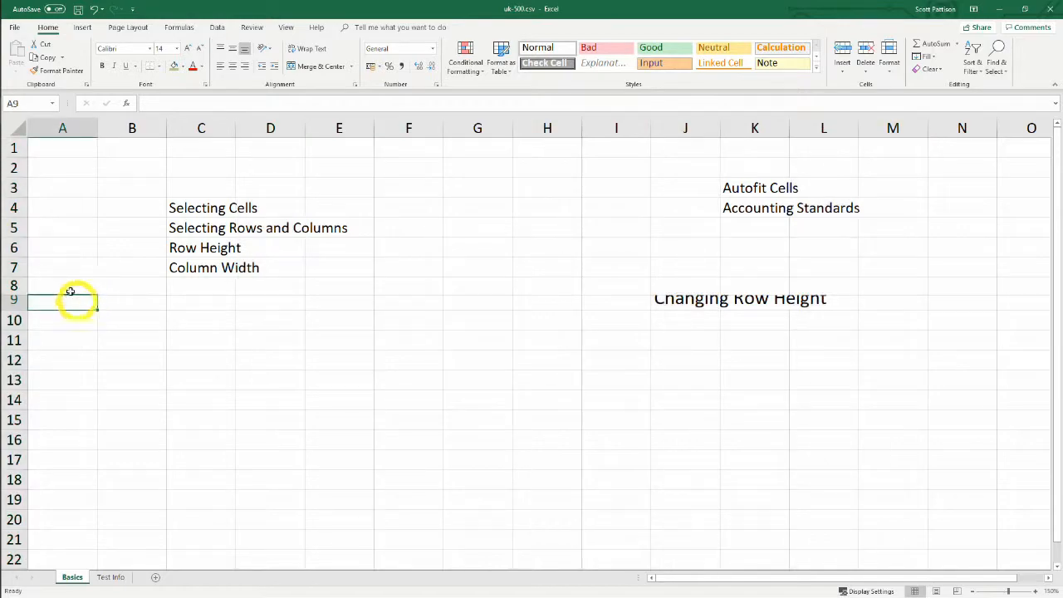
Select the non-adjacent rows 4, 7, 11, 14 and 17 together, and clear the selection.
click(13, 207)
ctrl+click(14, 268)
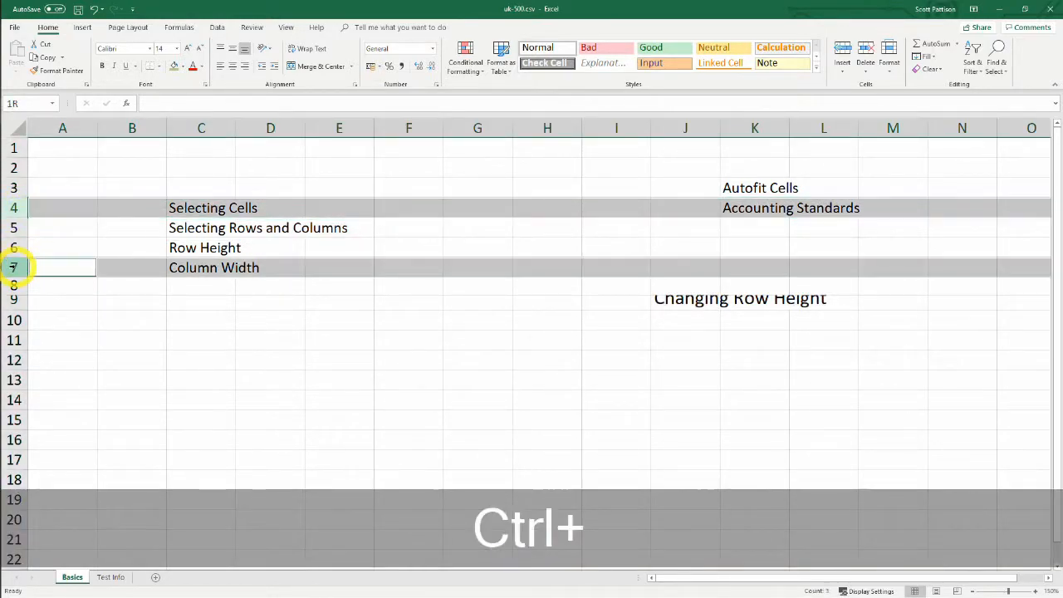
ctrl+click(14, 339)
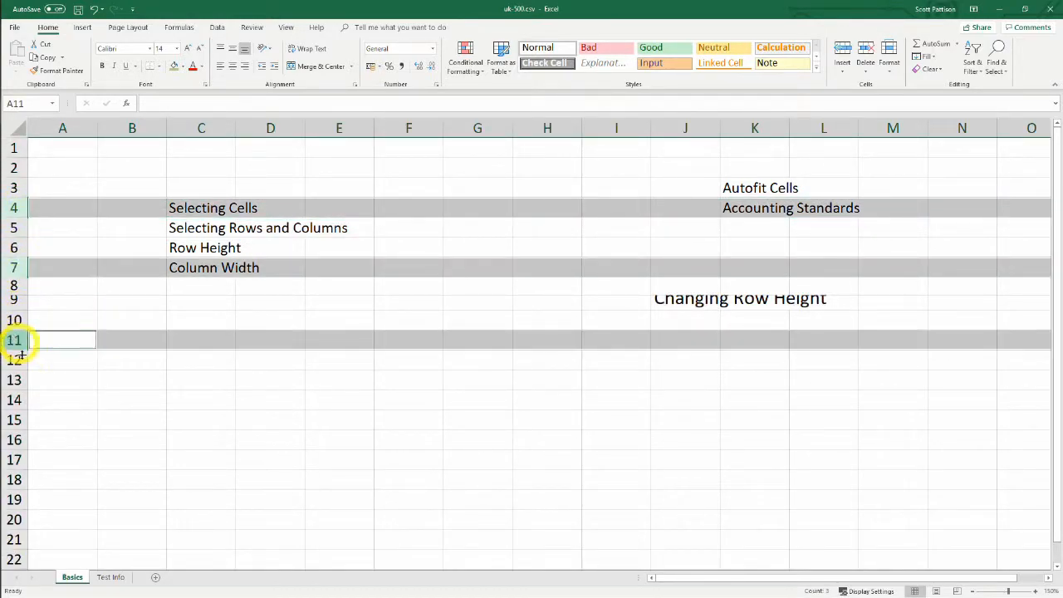
ctrl+click(14, 399)
ctrl+click(14, 460)
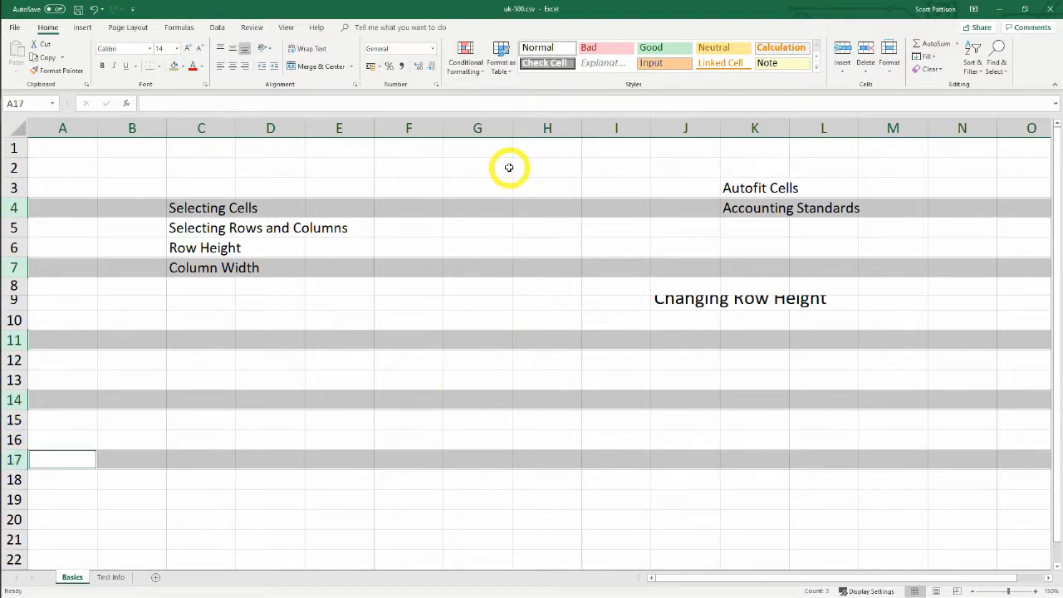
click(509, 168)
Fill the "Selecting Cells" heading cells C4:D4 with green.
drag(200, 208, 251, 210)
click(176, 68)
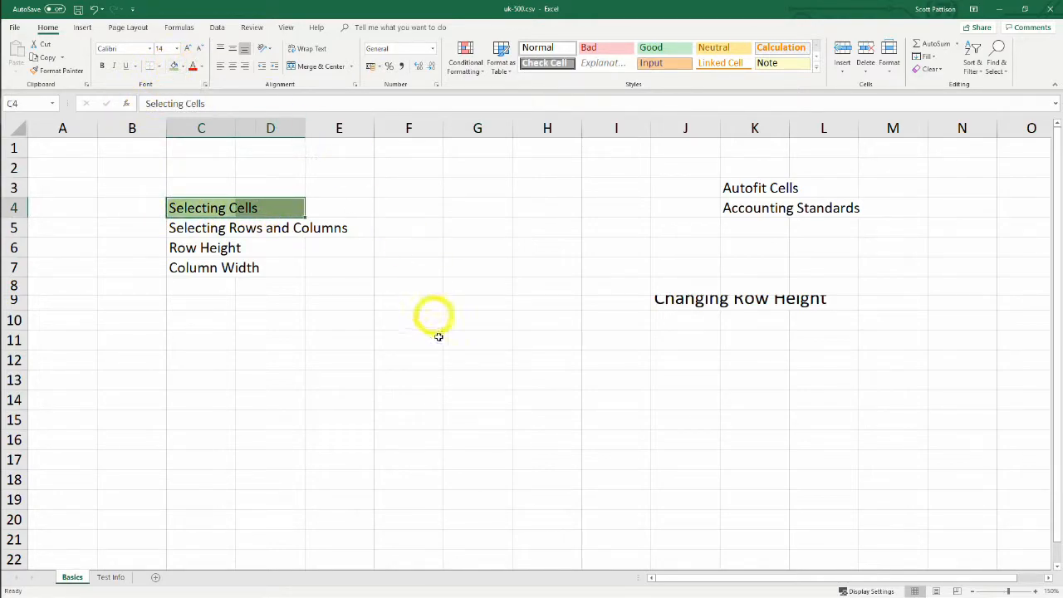
click(245, 231)
drag(245, 231, 254, 244)
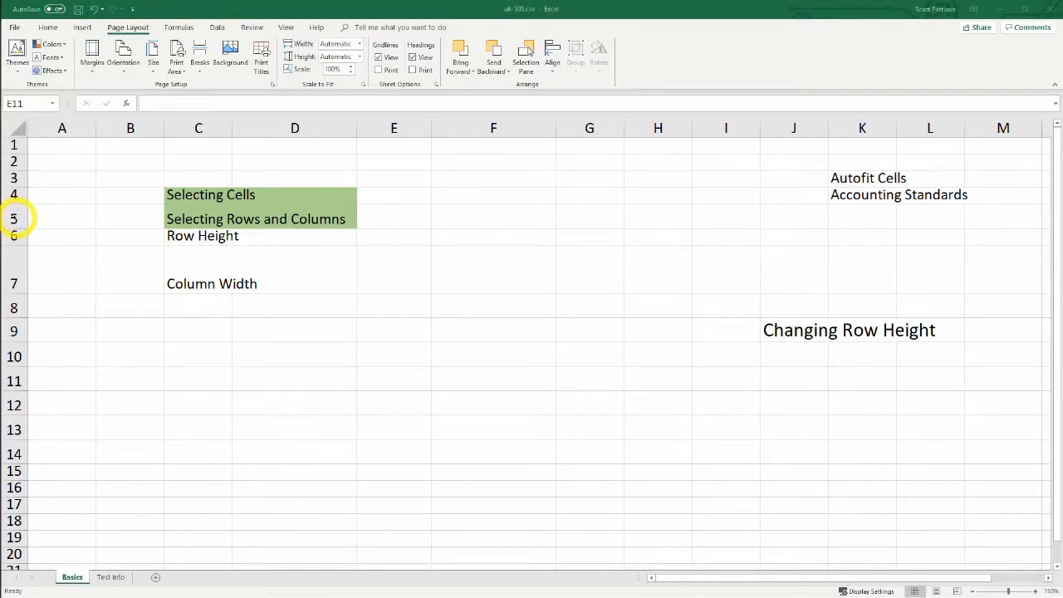
Set the height of row 5 to 15.
click(14, 219)
right_click(14, 219)
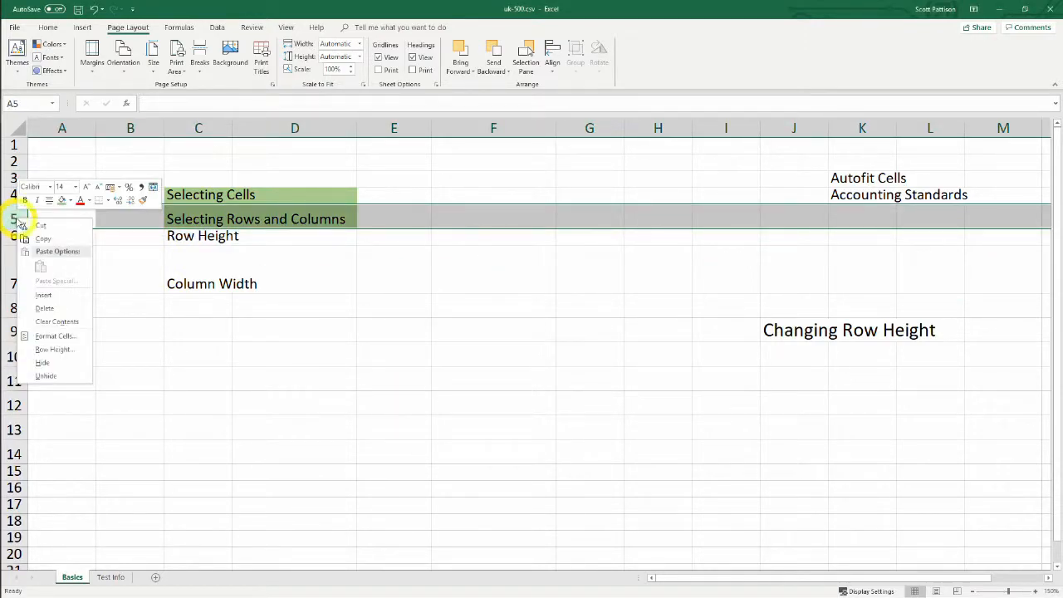
click(70, 350)
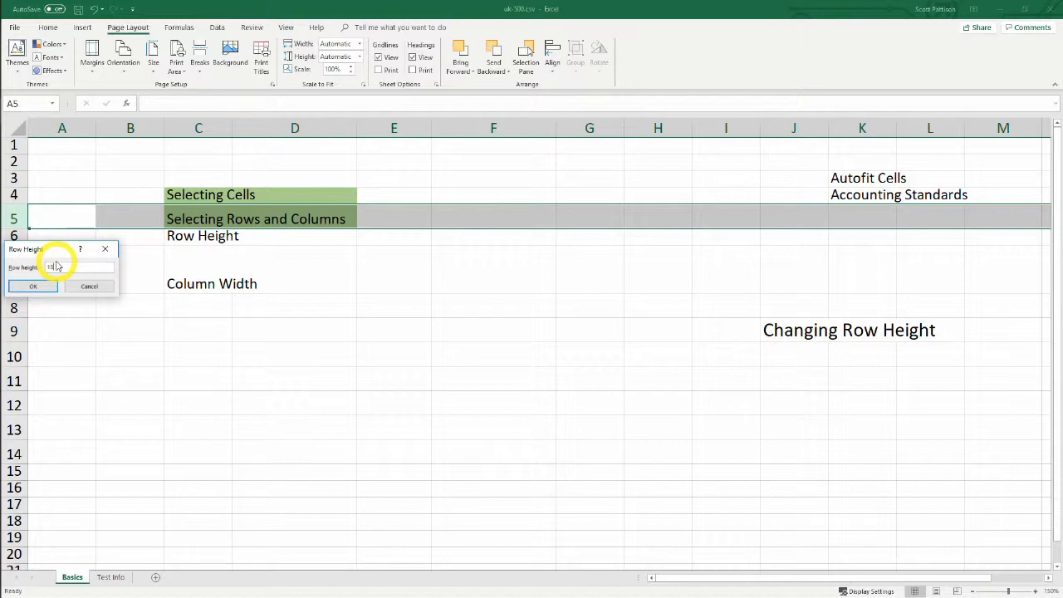
key(Return)
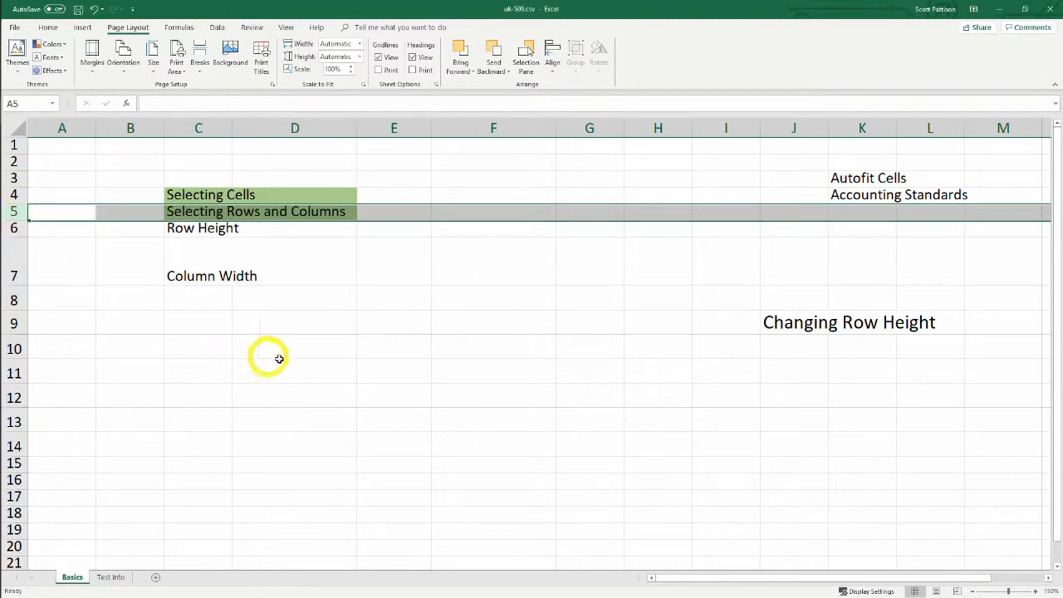
click(304, 362)
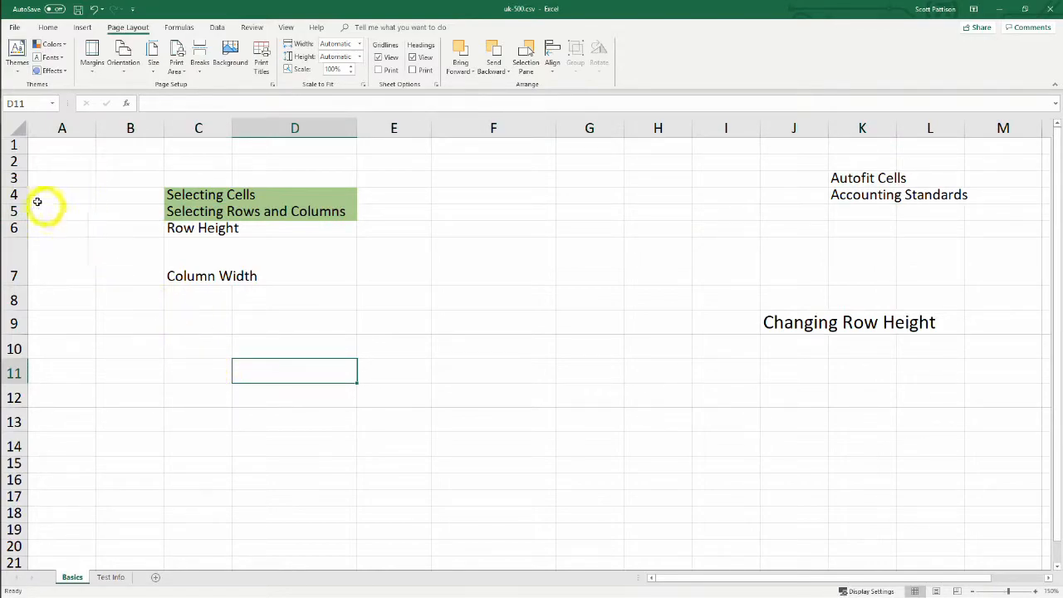
Set the height of rows 4 through 11 to 25 in one operation.
drag(14, 194, 14, 367)
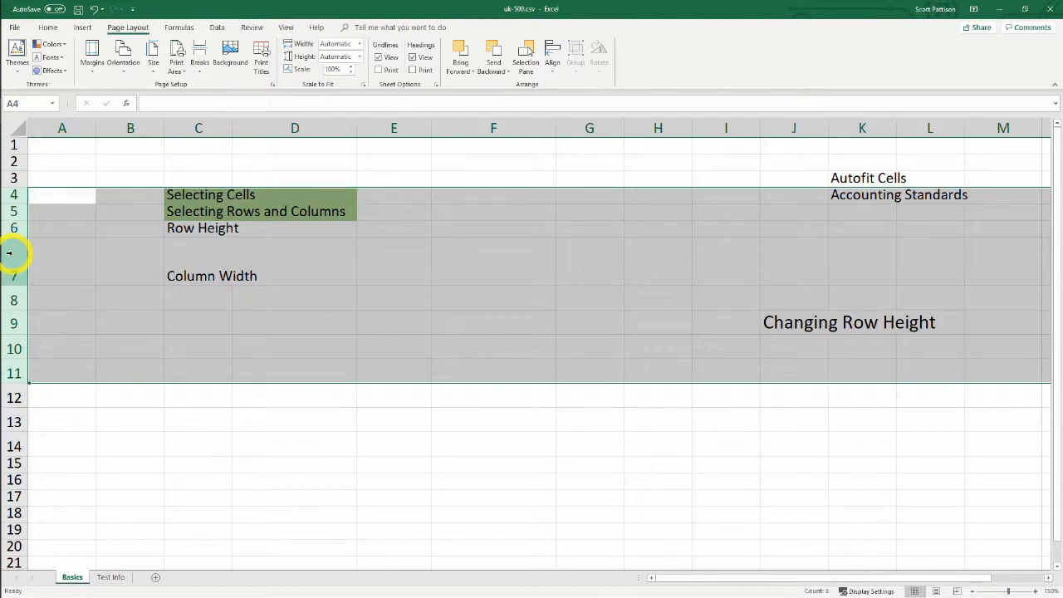
right_click(12, 325)
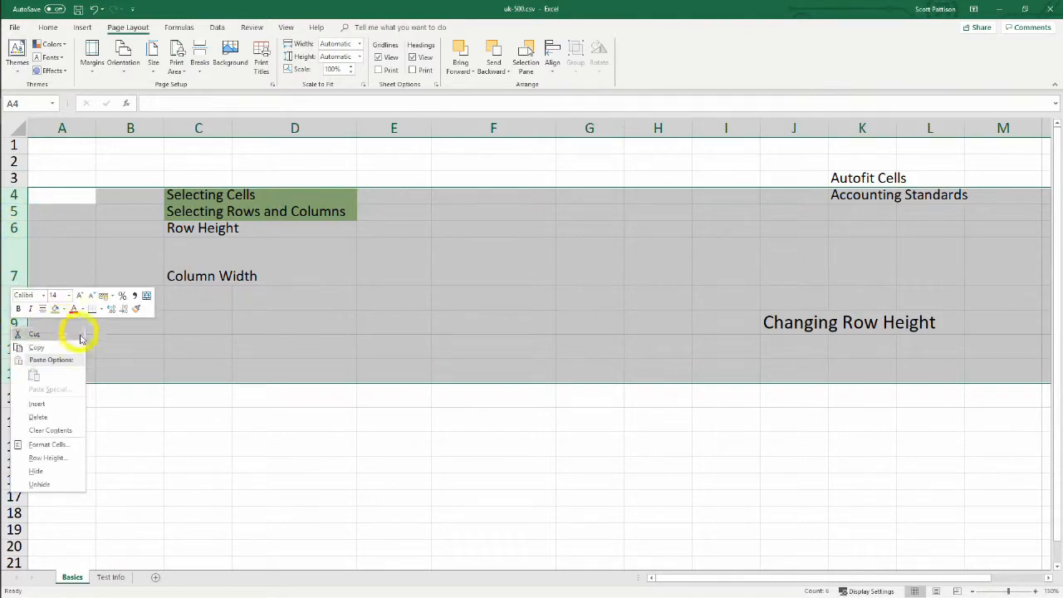
click(61, 459)
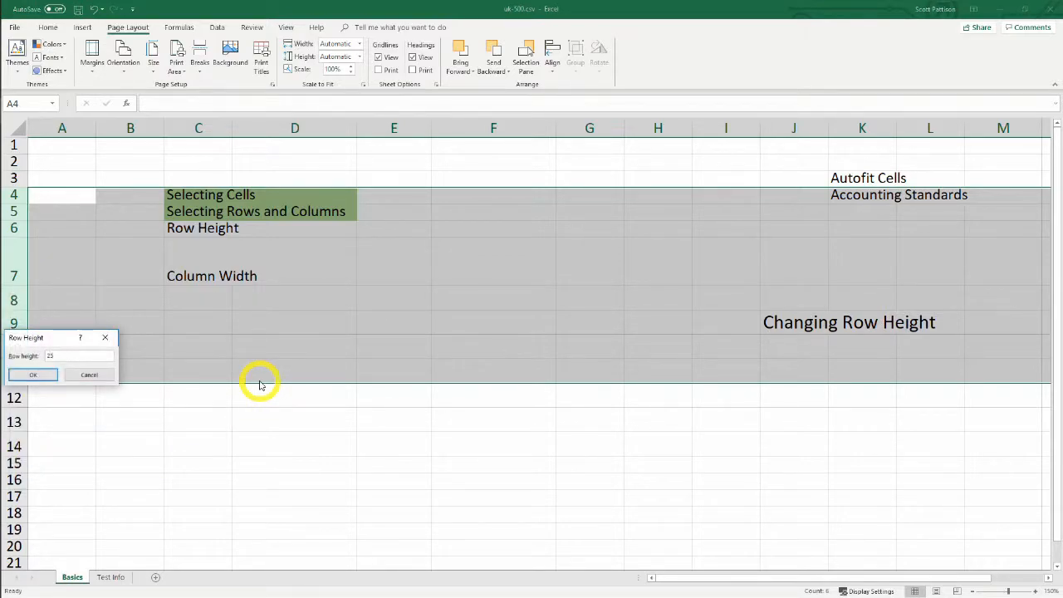
text(25)
key(Return)
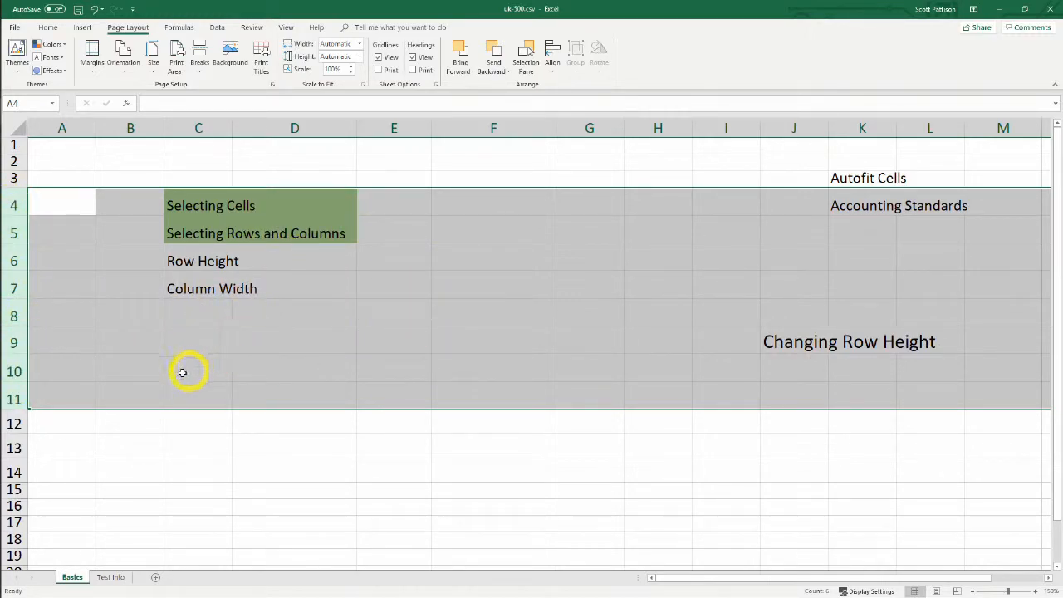
click(125, 470)
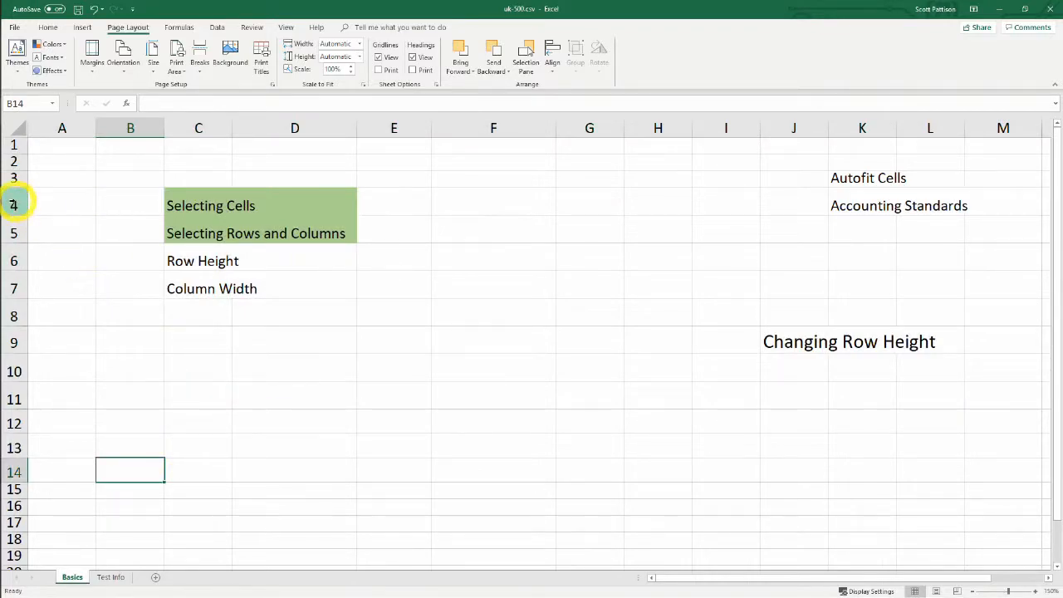
Set the height of the non-adjacent rows 4, 5, 7, 9, 12 and 14 to 30 together, and undo the change.
click(14, 203)
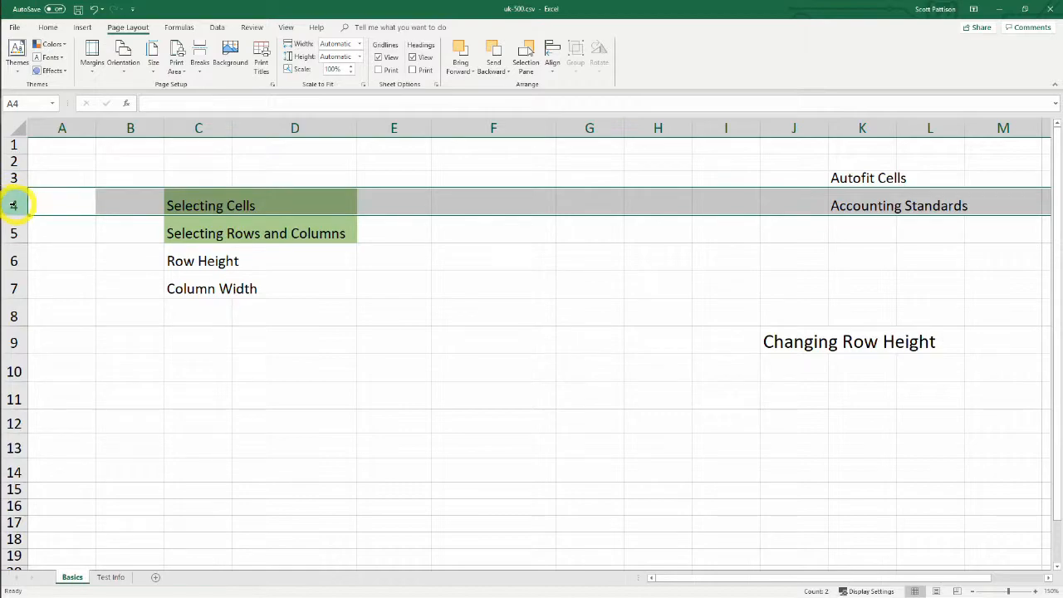
ctrl+click(14, 233)
ctrl+click(14, 338)
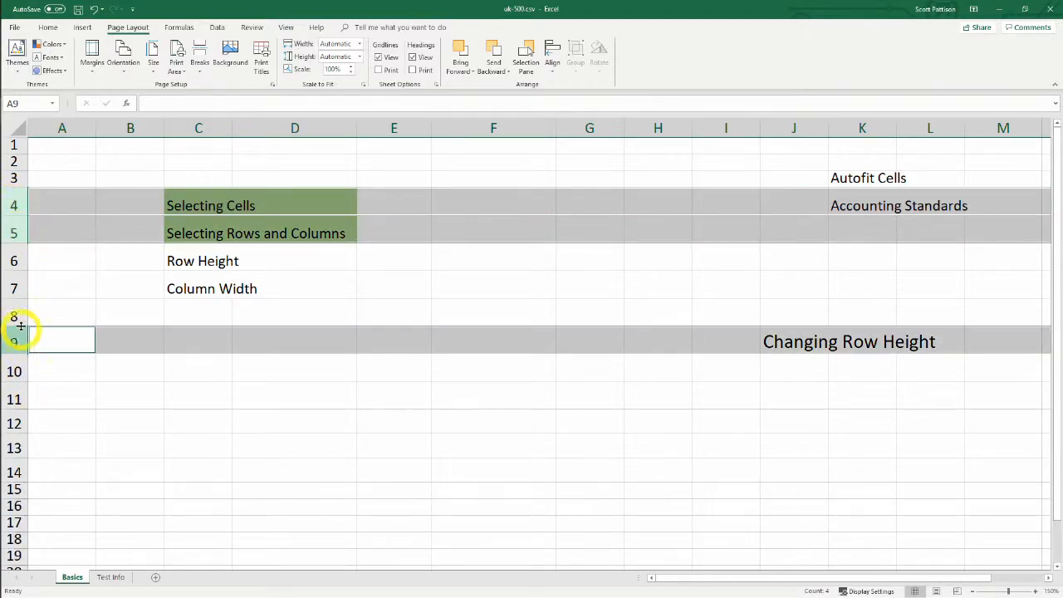
ctrl+click(15, 288)
ctrl+click(15, 423)
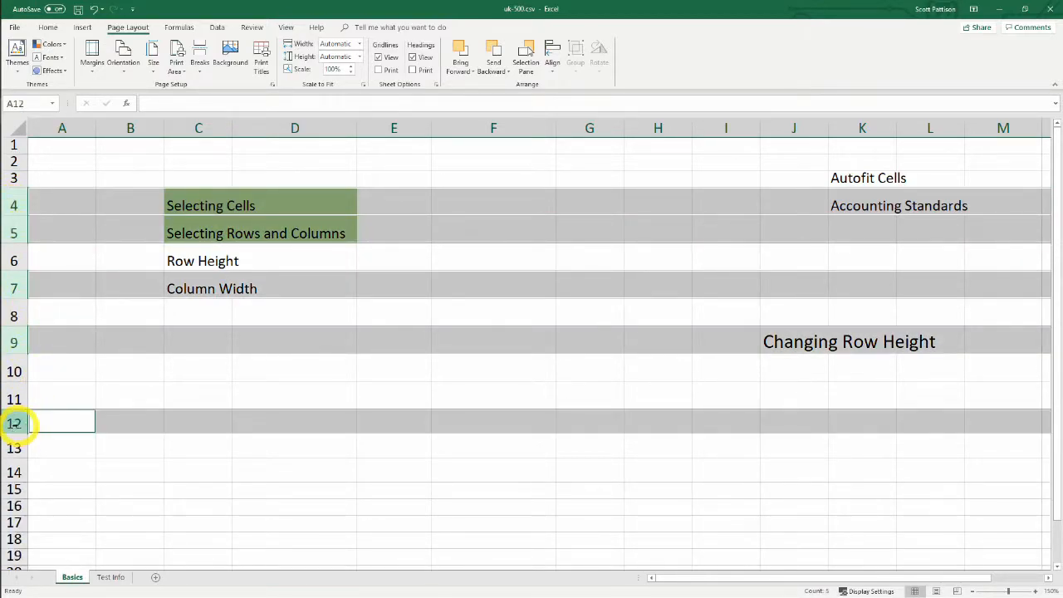
ctrl+click(14, 472)
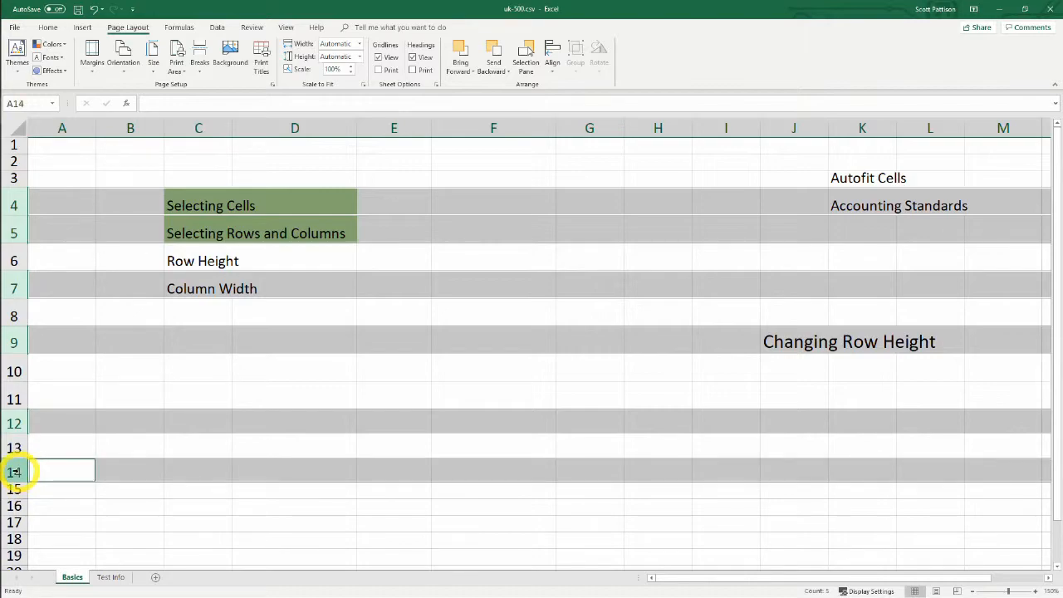
right_click(14, 285)
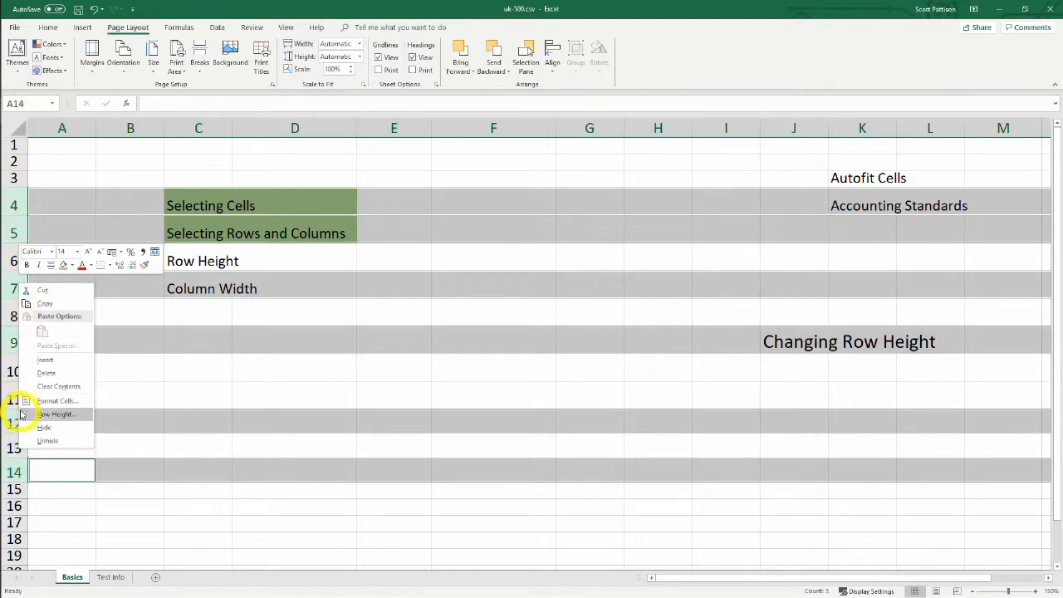
click(56, 414)
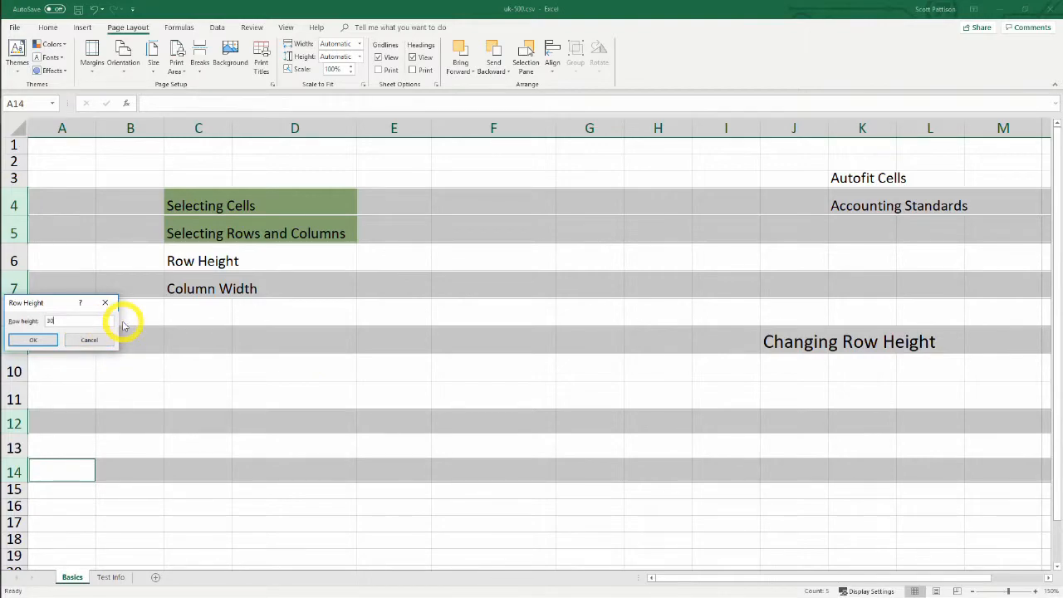
text(30)
key(Return)
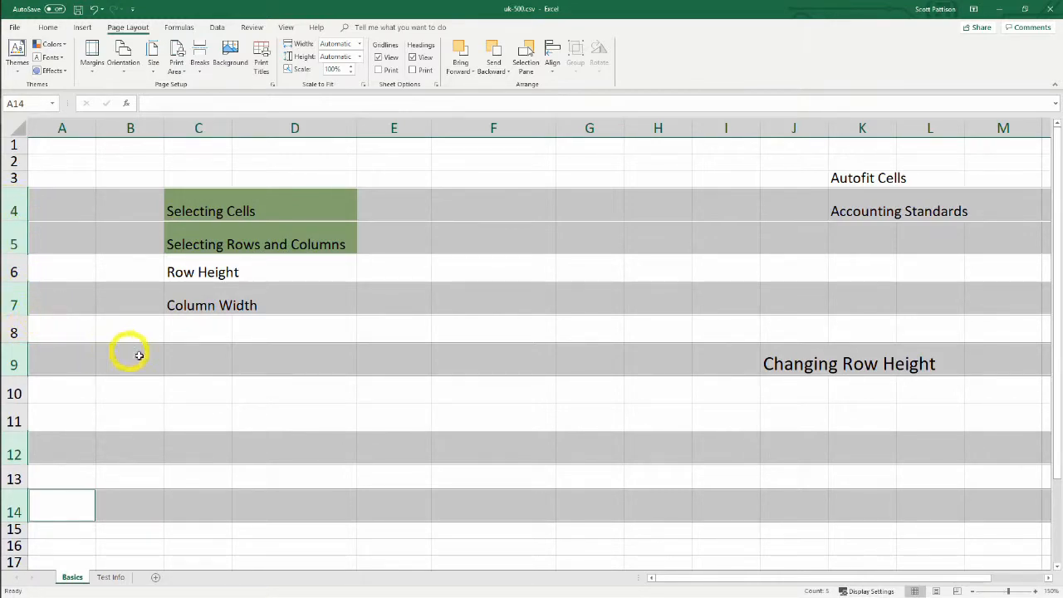
key(ctrl+z)
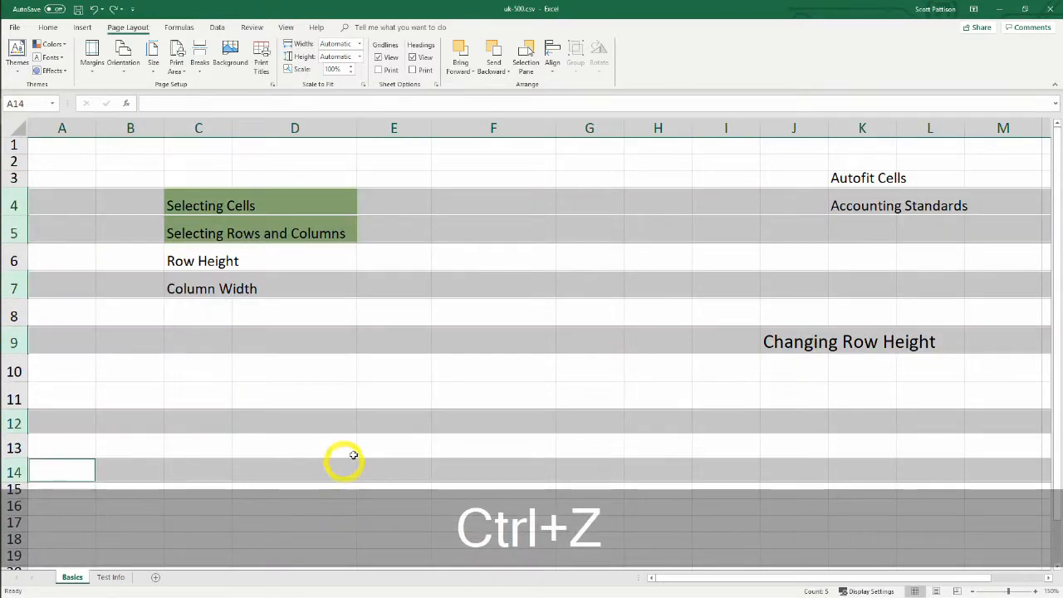
Shrink row 9 freehand until its "Changing Row Height" text is cut off, and clear the row selection.
click(605, 405)
drag(24, 352, 25, 342)
click(804, 409)
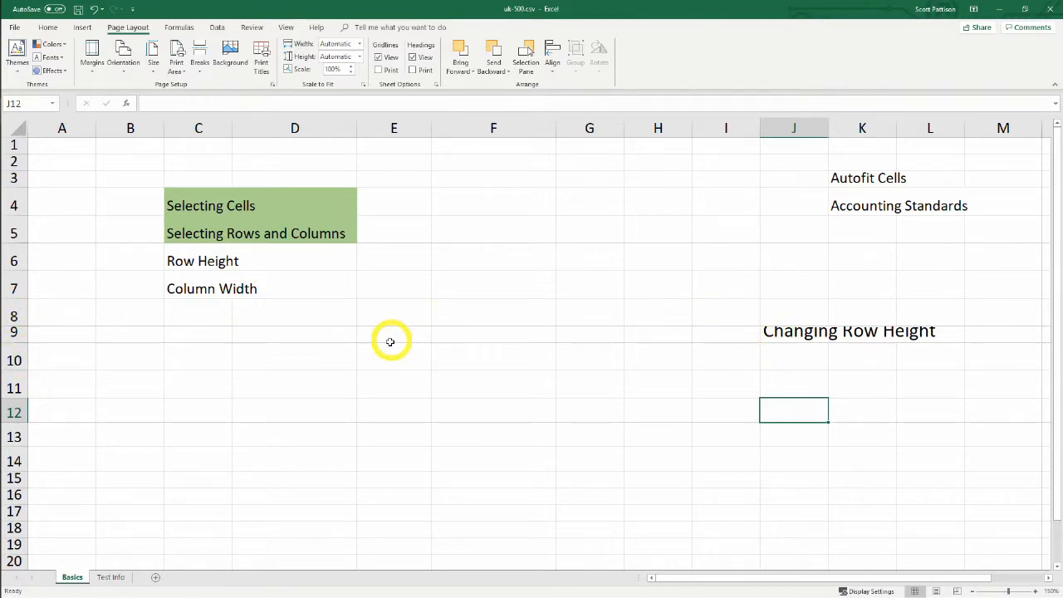
Enlarge row 9 so its height fits the "Changing Row Height" text, and clear the selection.
click(15, 333)
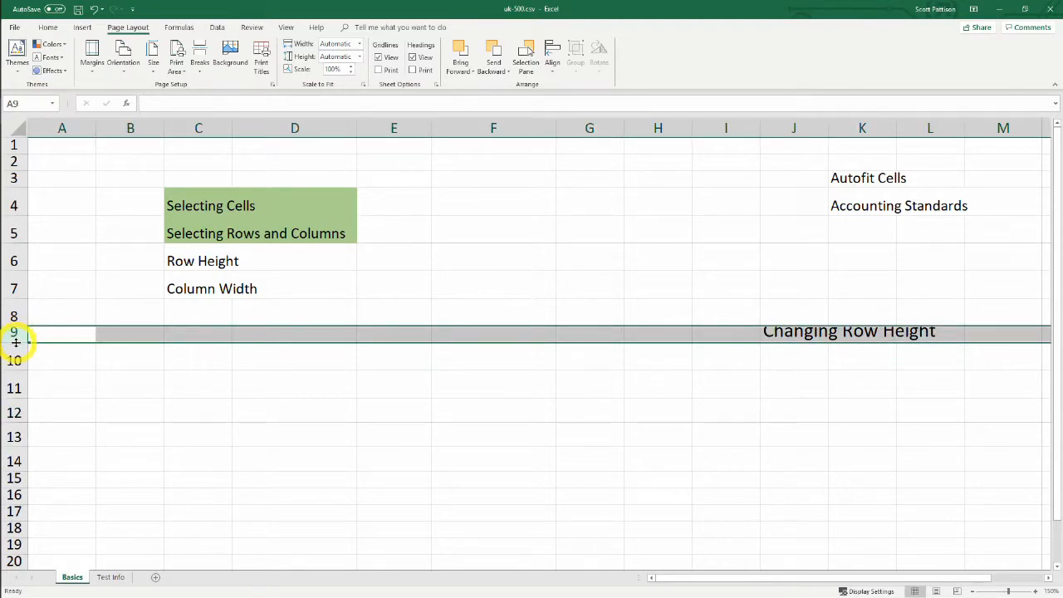
drag(16, 342, 15, 341)
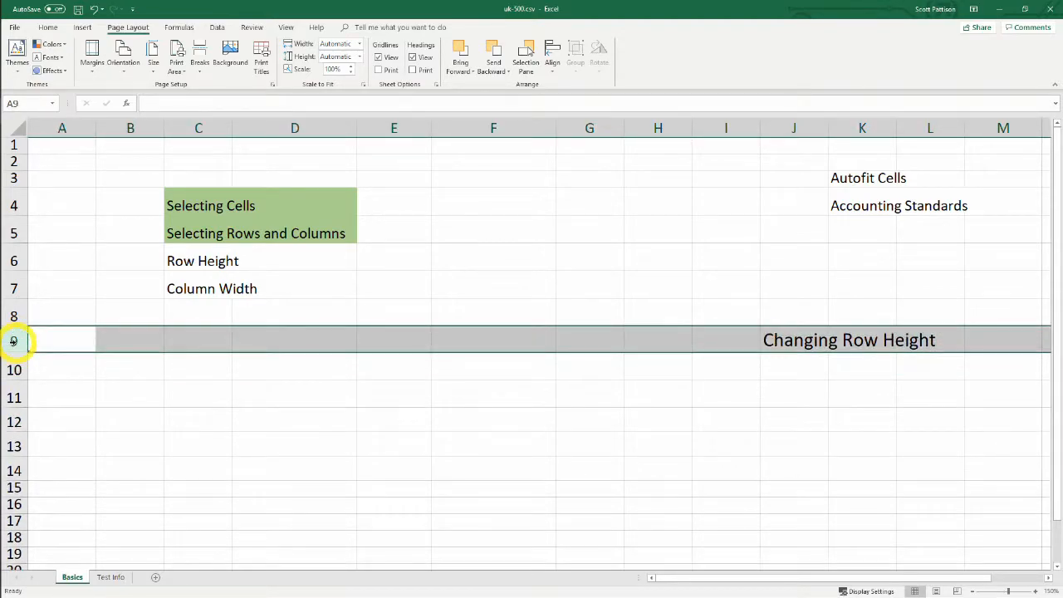
click(818, 340)
click(818, 340)
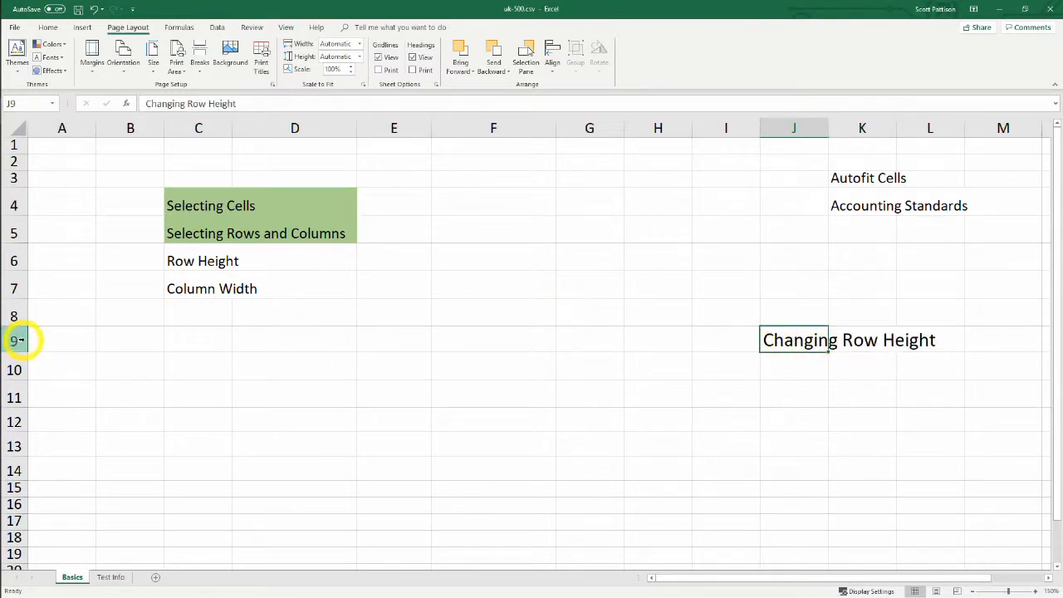
click(859, 340)
click(800, 420)
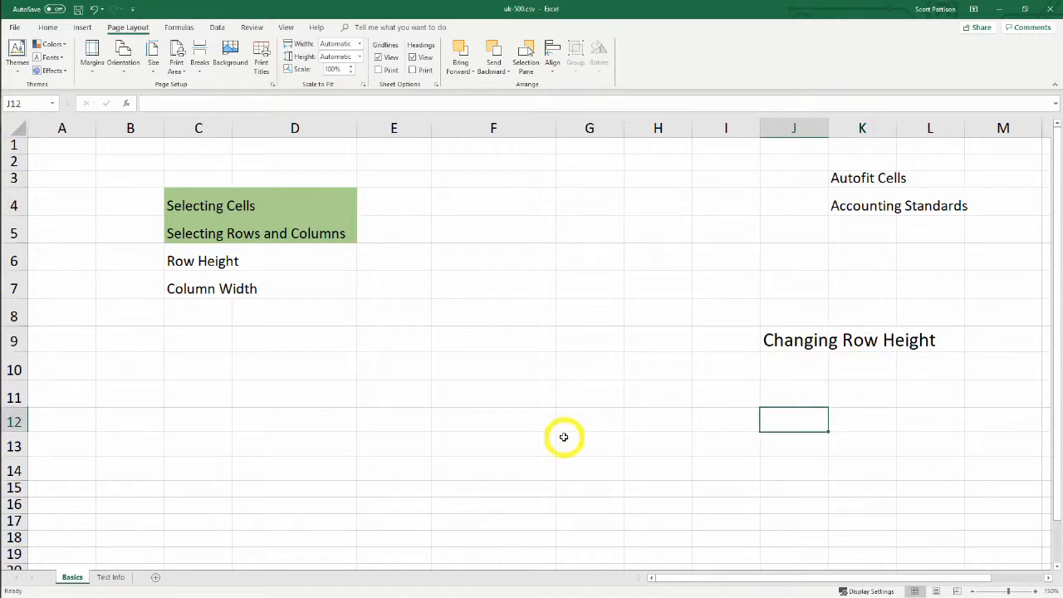
click(563, 437)
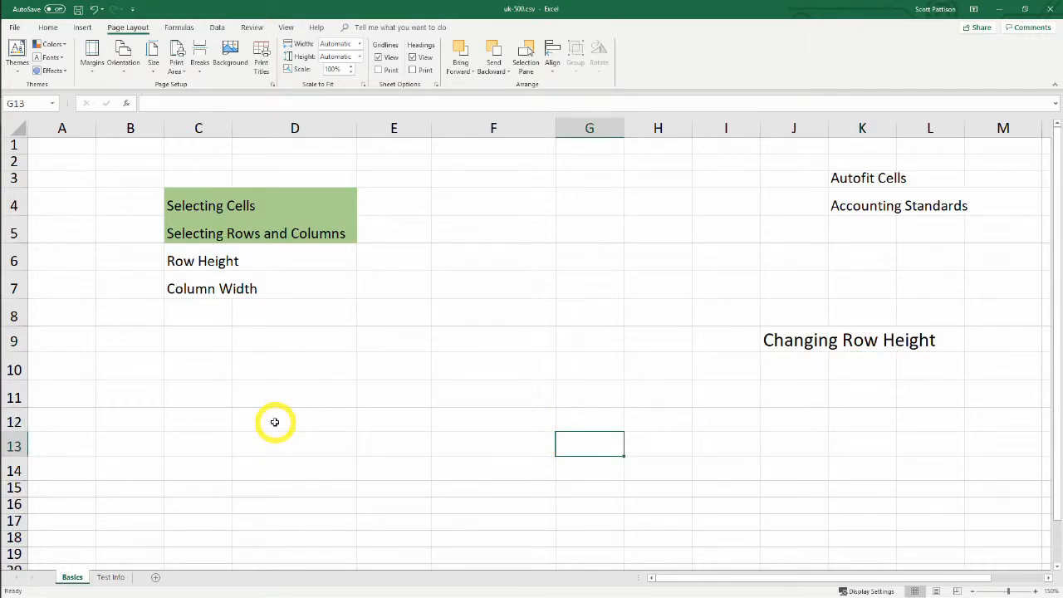
Widen column D by entering a larger column width, and undo the change.
click(294, 128)
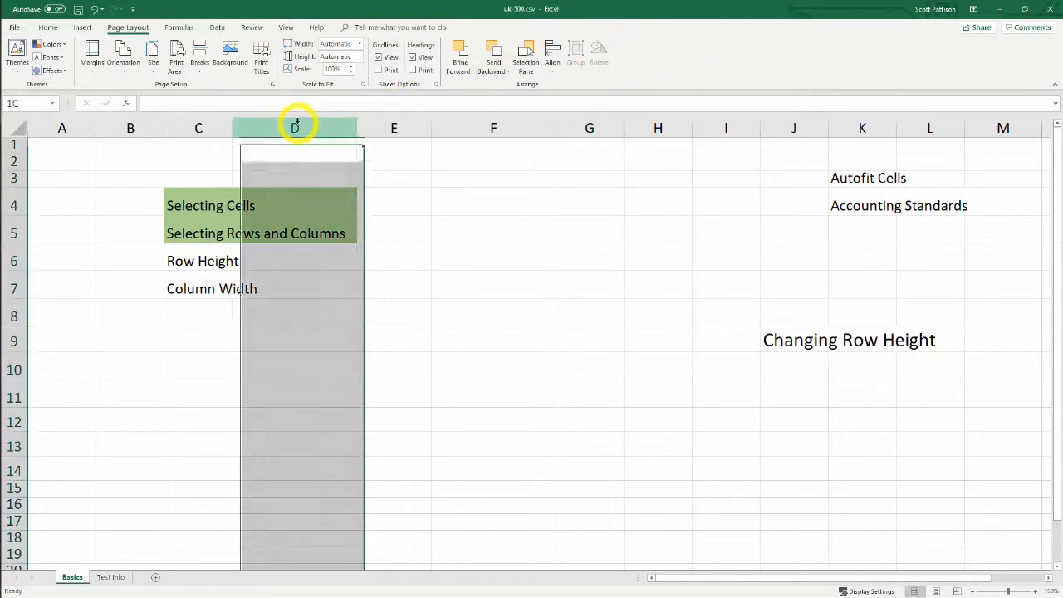
right_click(296, 127)
click(341, 254)
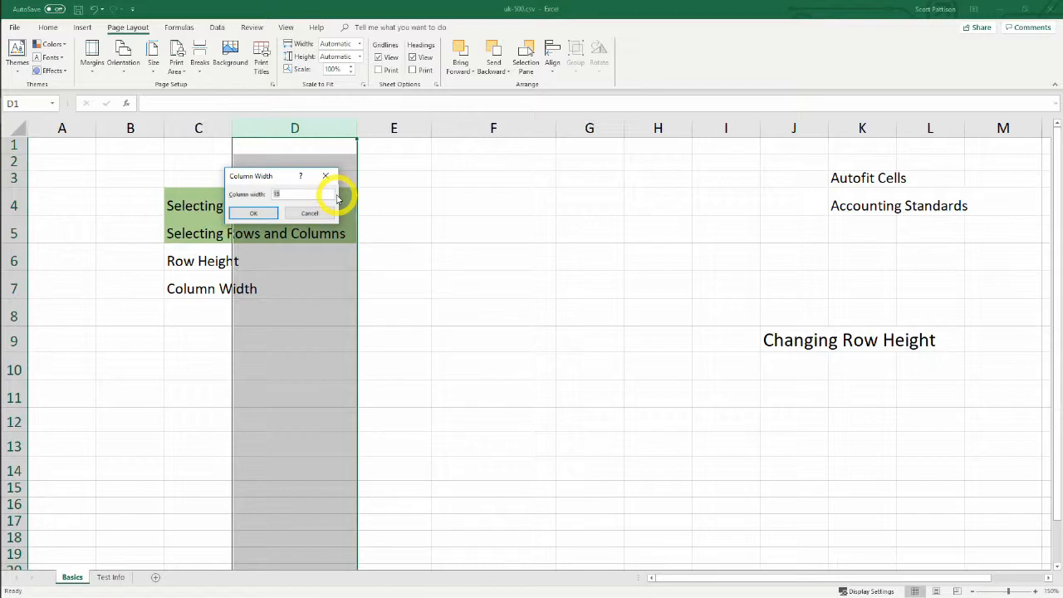
key(Return)
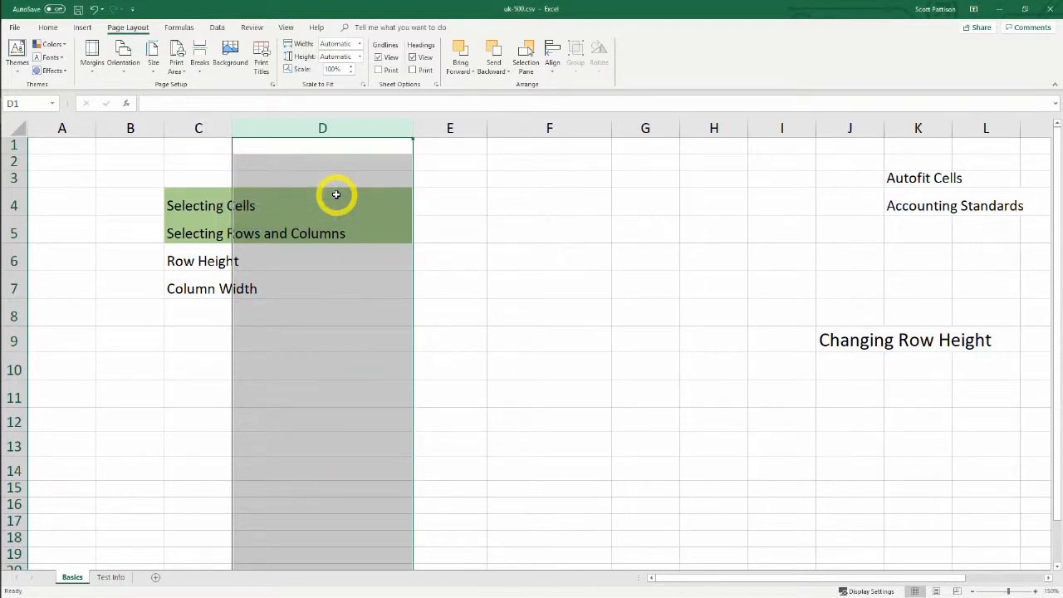
key(ctrl+z)
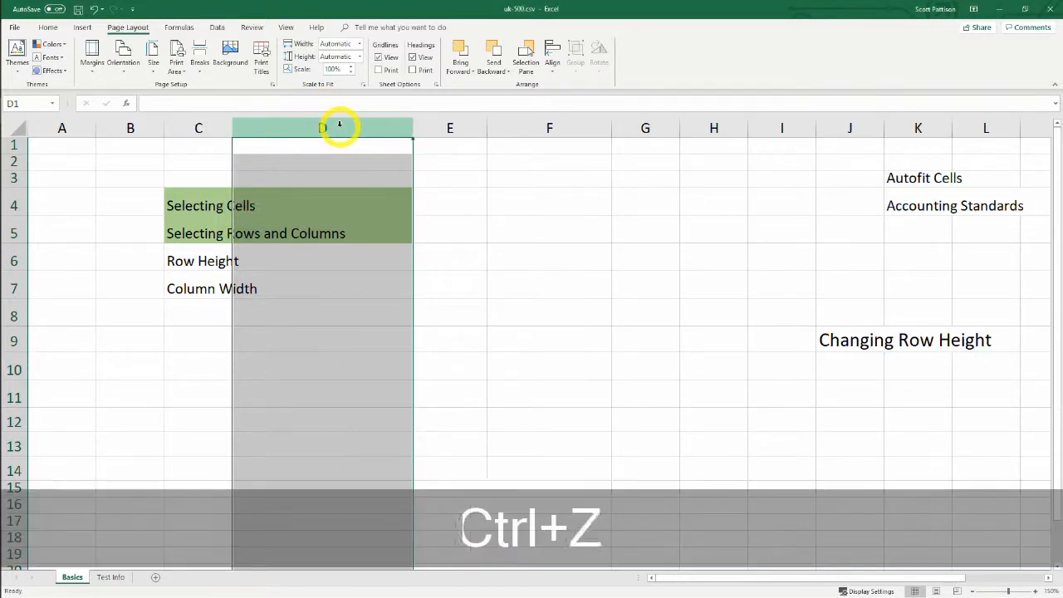
click(532, 223)
Widen the adjacent columns D through H to one common column width, and undo the change.
drag(286, 124, 657, 124)
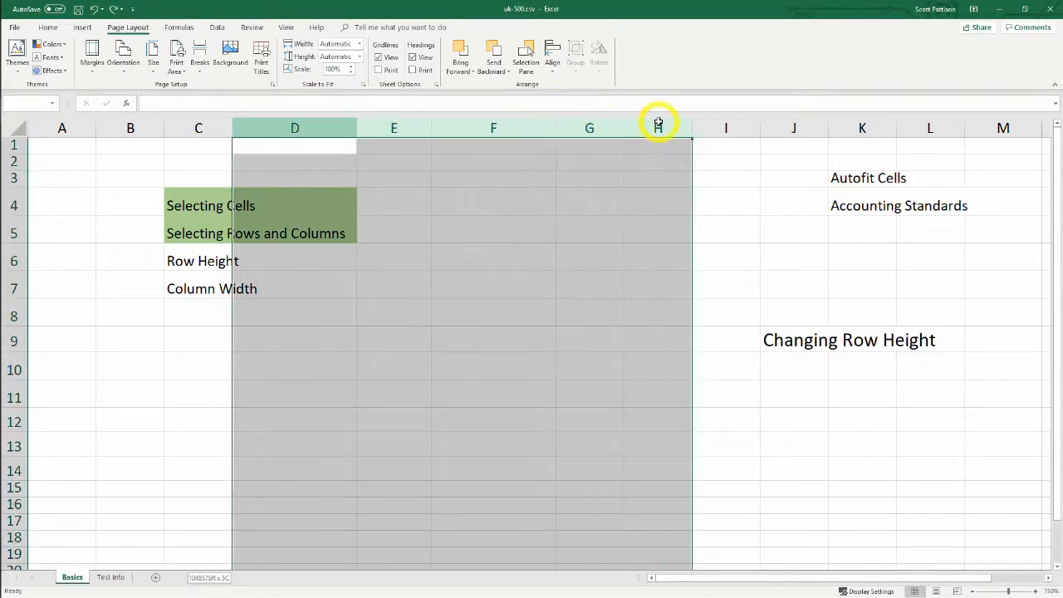
right_click(394, 126)
click(448, 260)
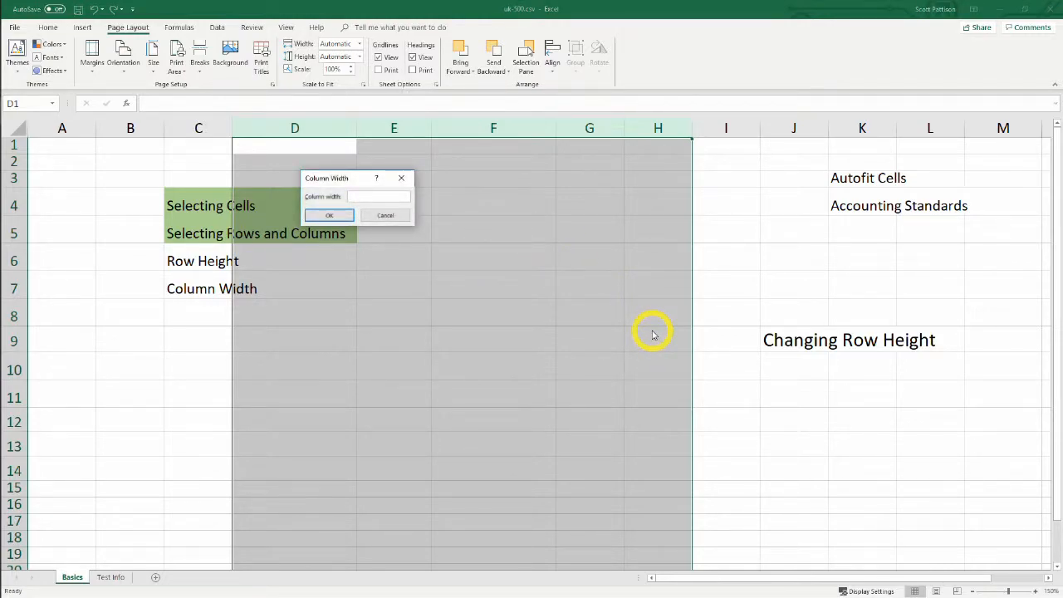
key(Return)
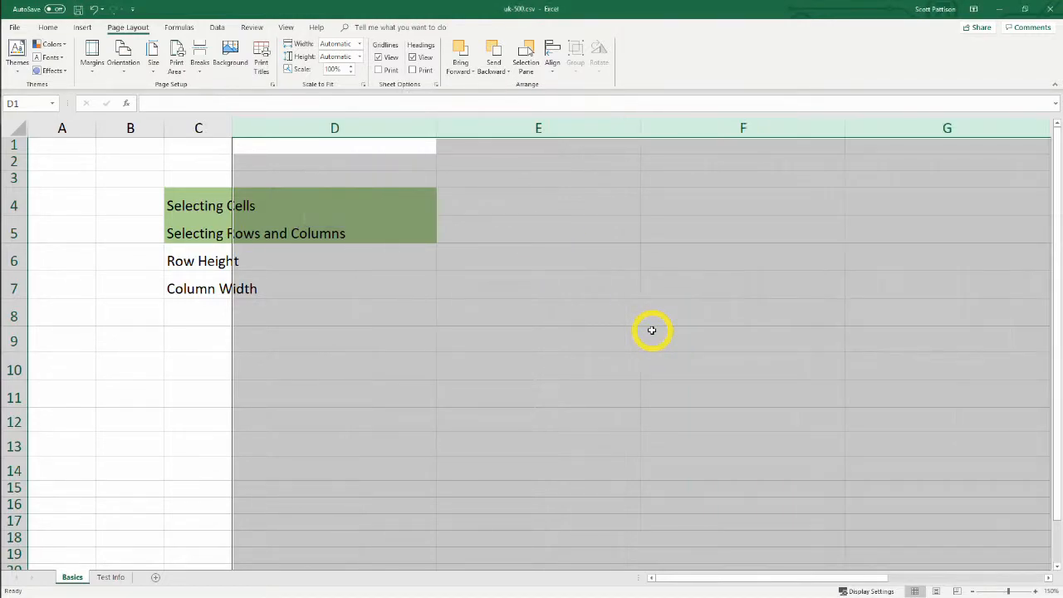
key(ctrl+z)
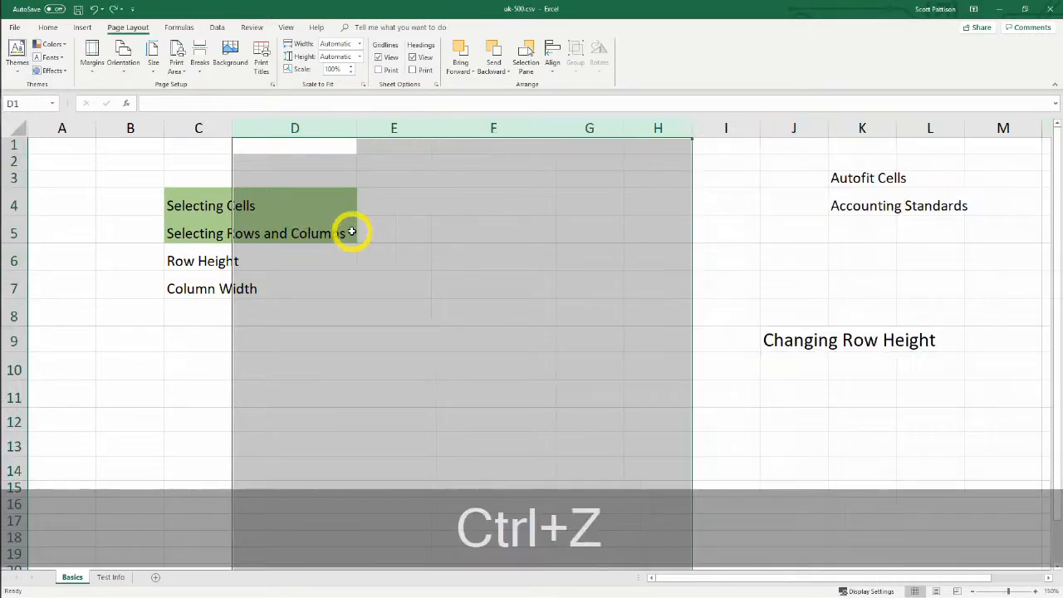
Set the non-adjacent columns B, D, E, G and J to one common column width, and clear the selection.
click(136, 127)
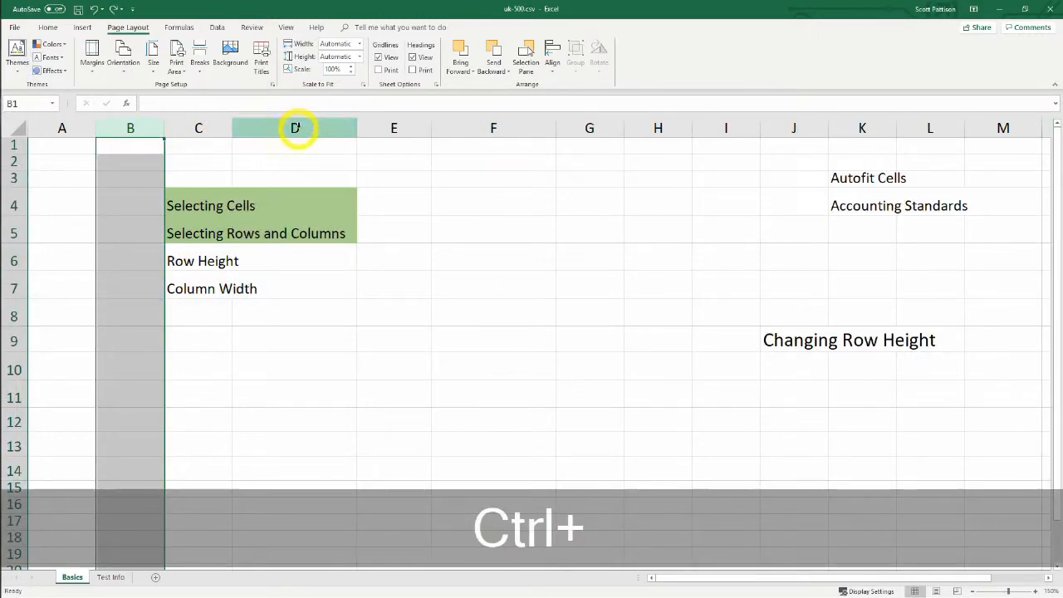
ctrl+click(294, 128)
ctrl+click(393, 128)
ctrl+click(598, 128)
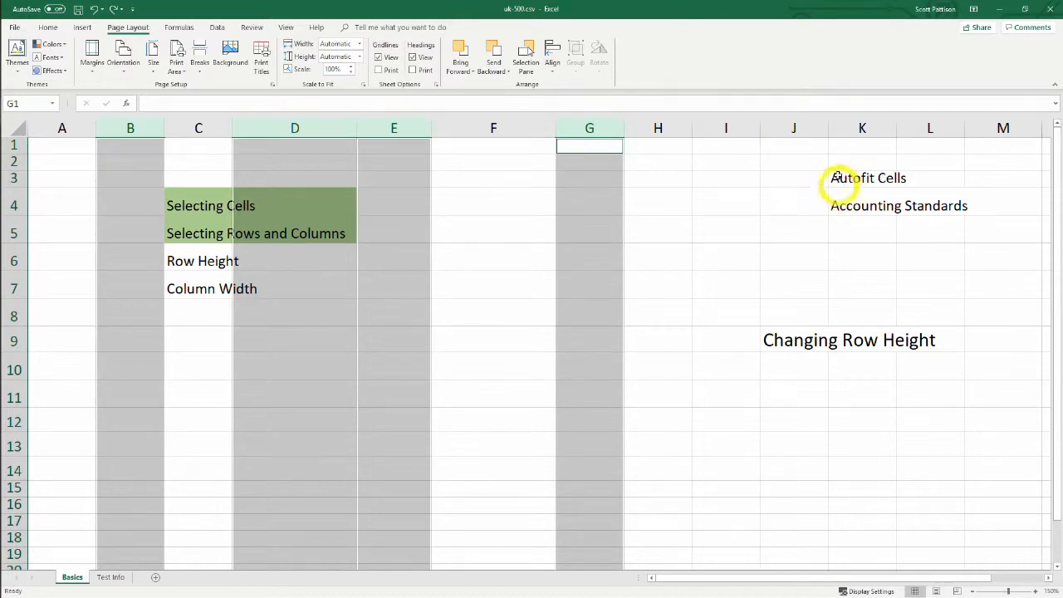
ctrl+click(796, 127)
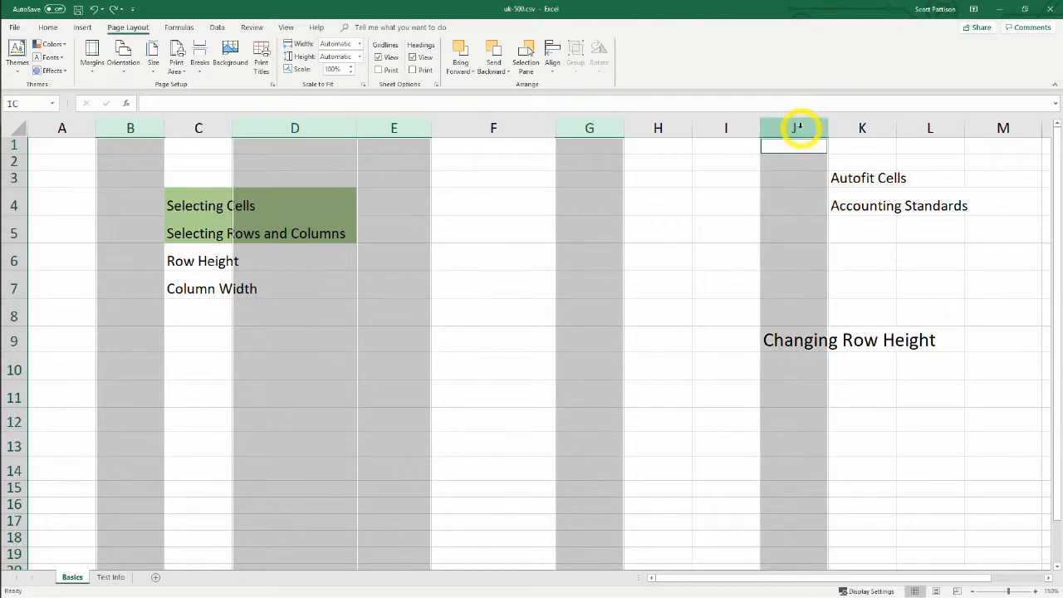
right_click(611, 127)
click(669, 256)
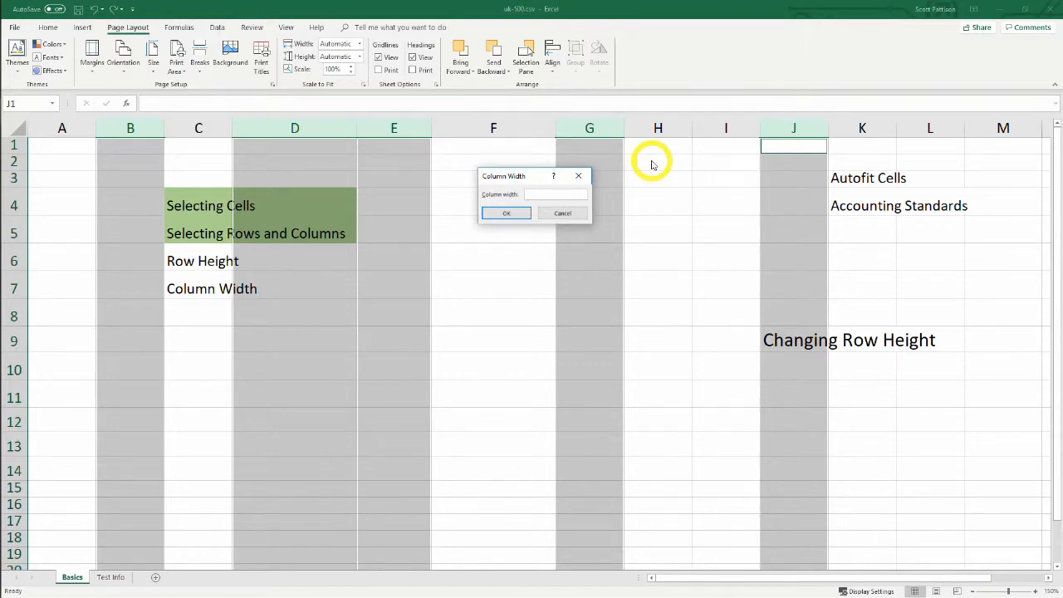
key(Return)
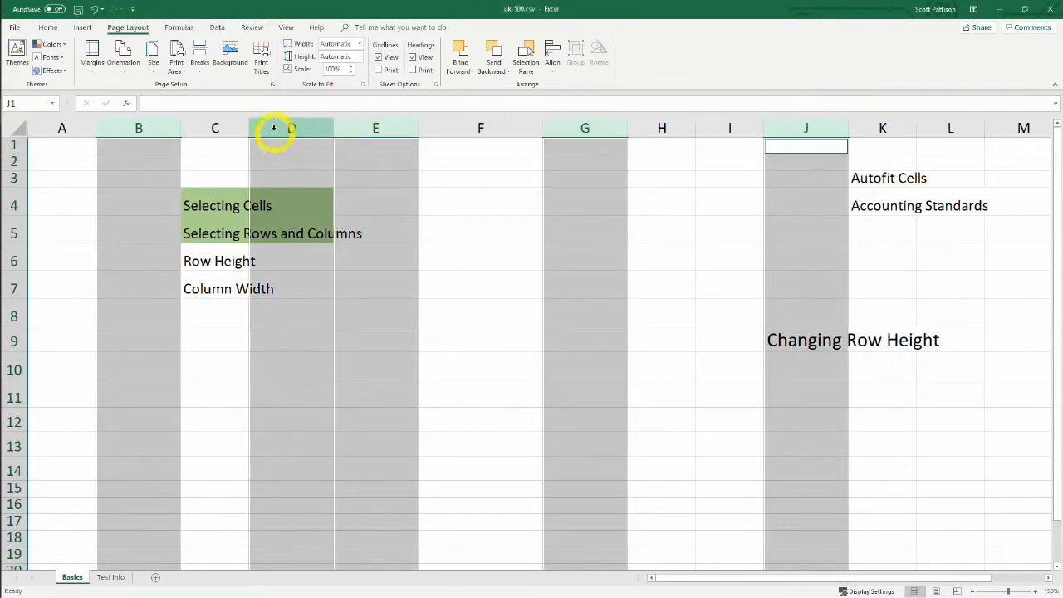
click(397, 225)
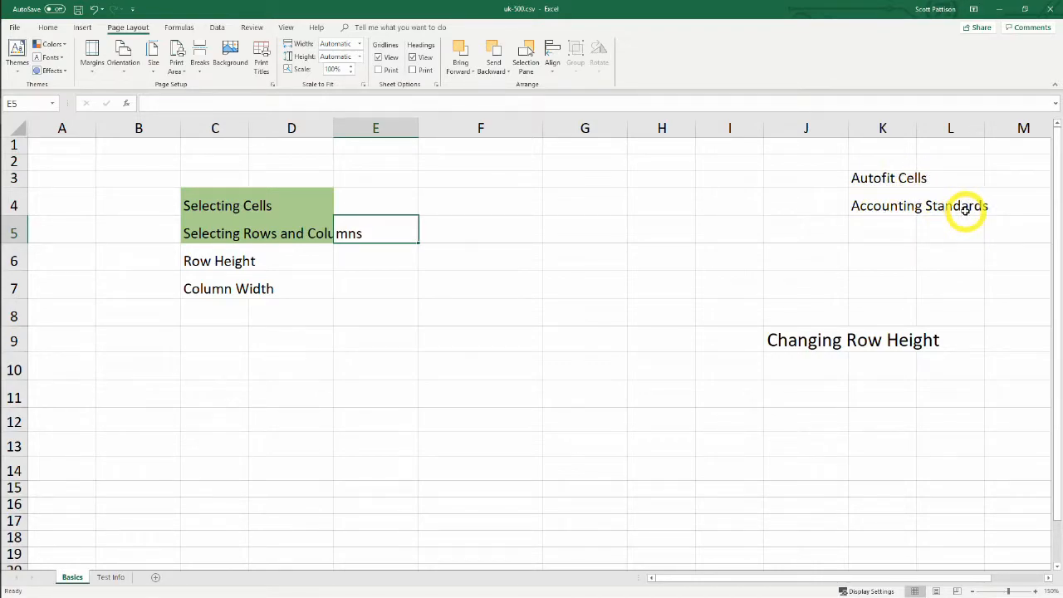
Autofit column K's width to its longest entry, "Accounting Standards", and clear the column selection.
click(883, 127)
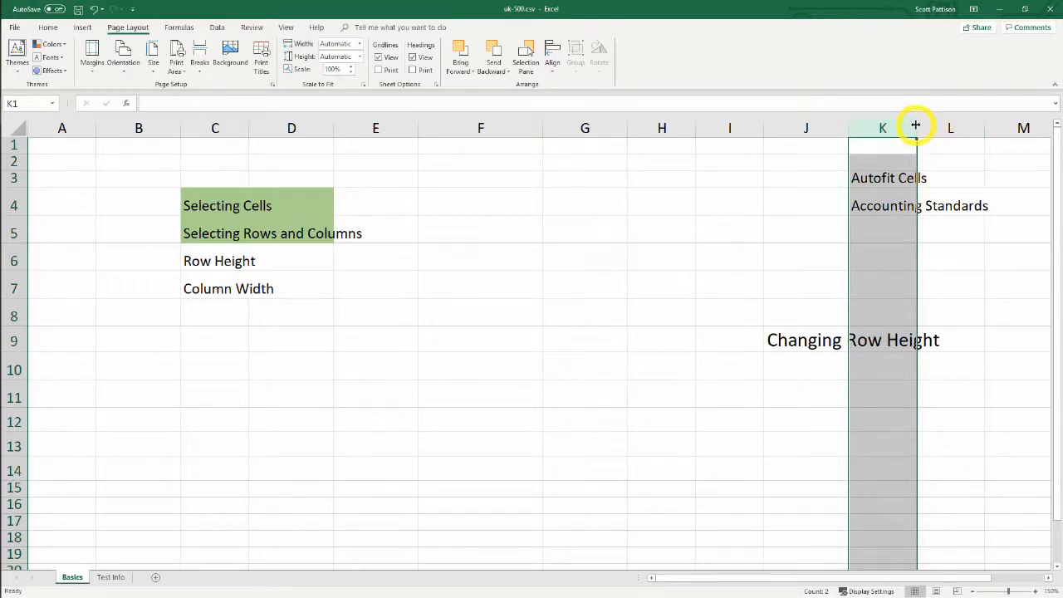
double_click(915, 127)
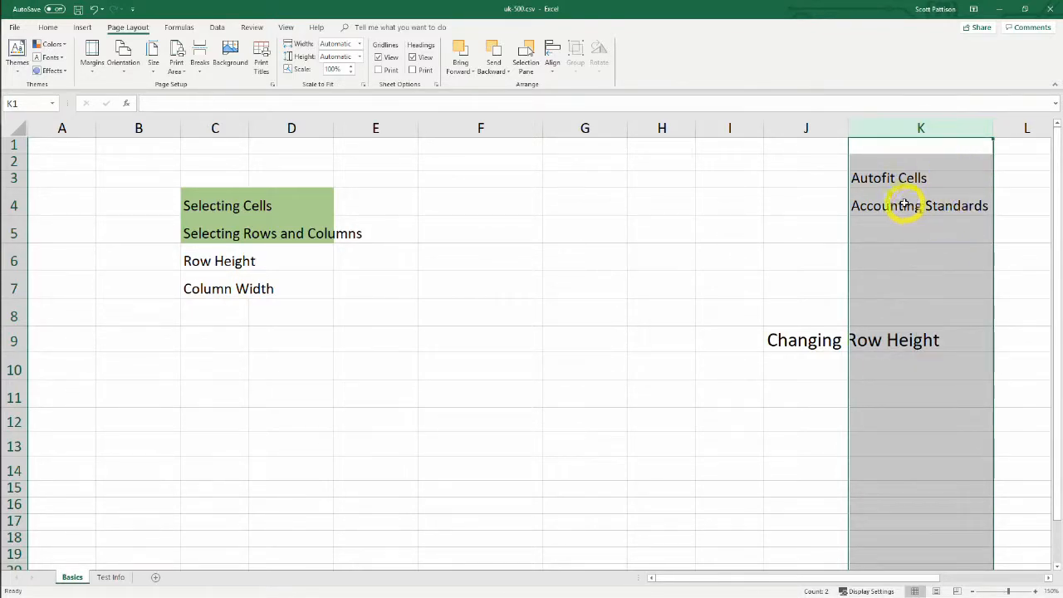
click(952, 254)
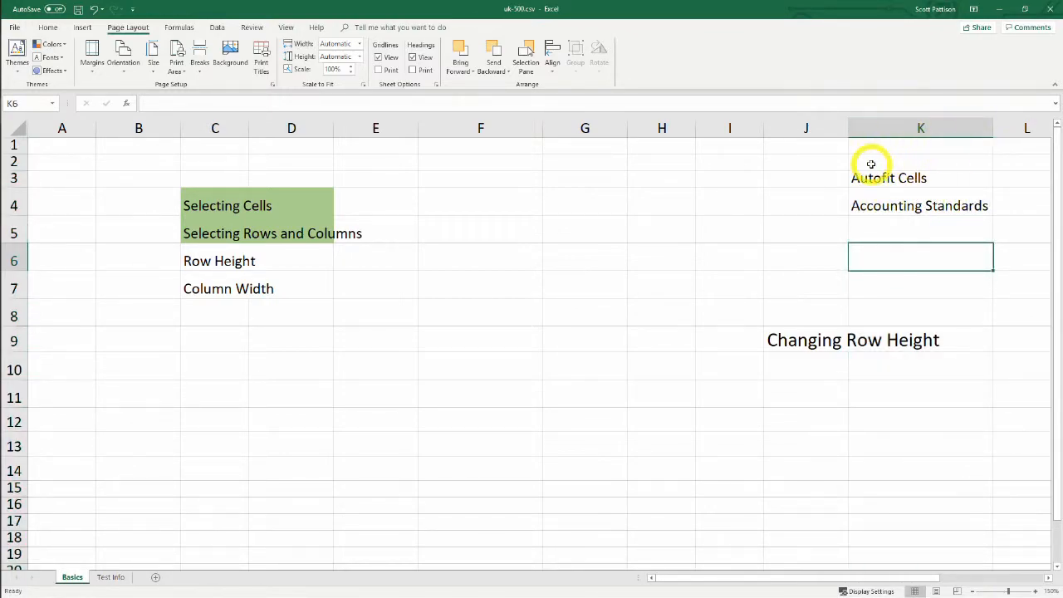
click(778, 230)
click(610, 249)
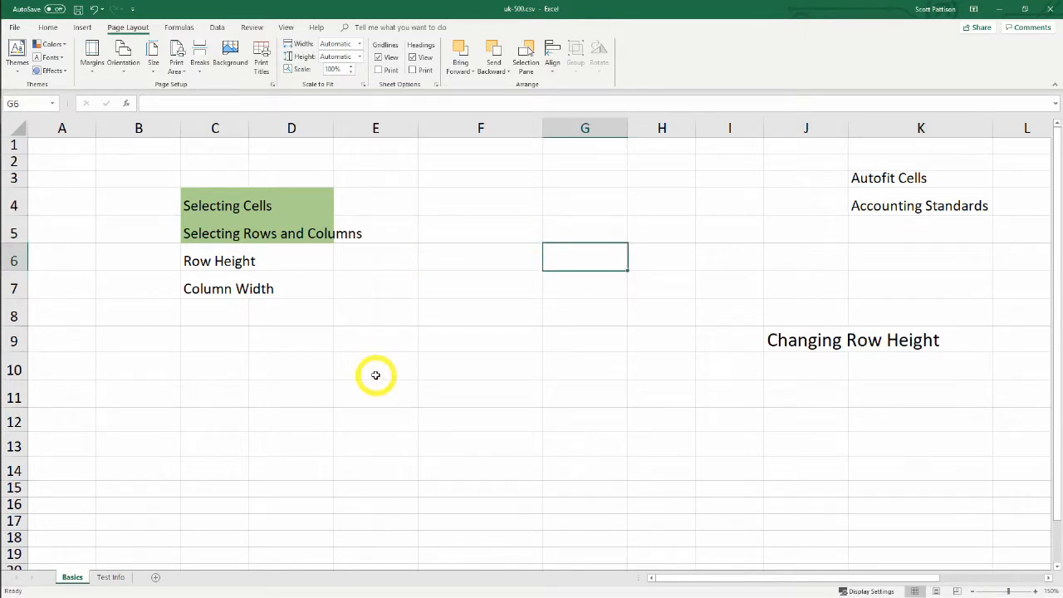
click(290, 368)
click(518, 342)
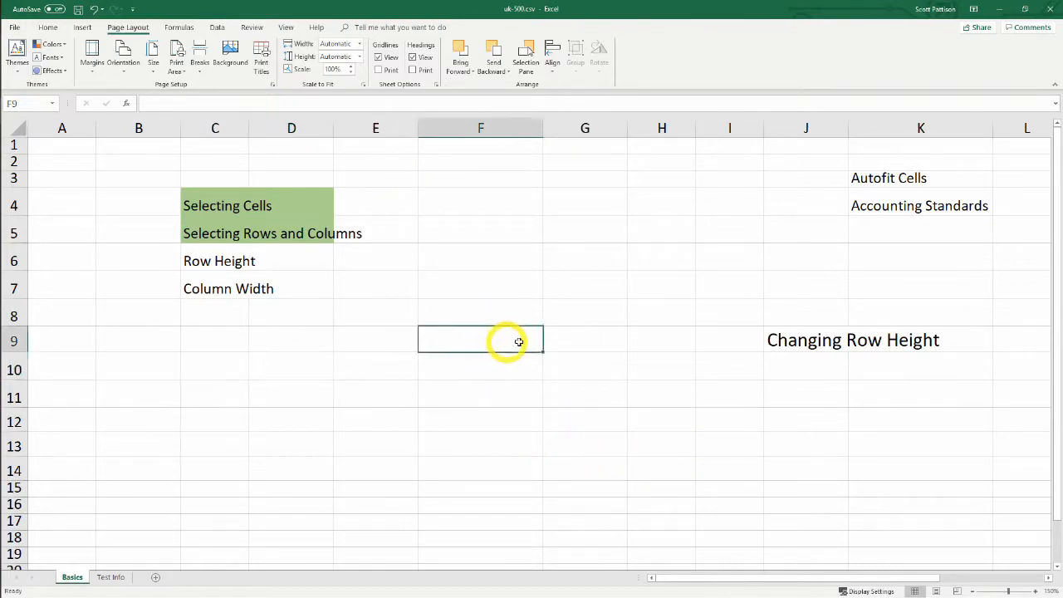
Hide the gridlines on the Basics sheet and show them again.
click(653, 437)
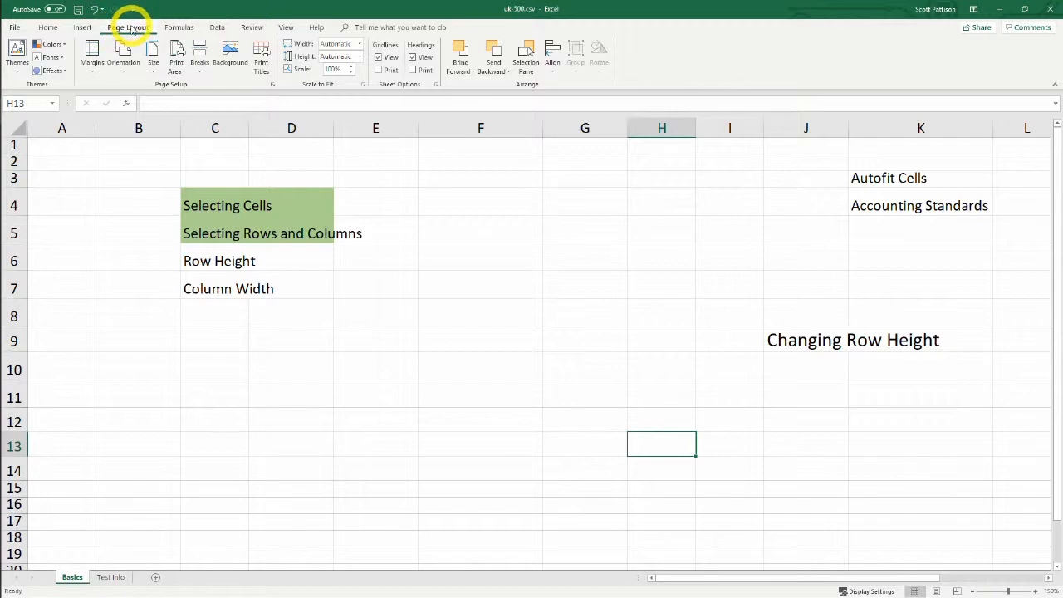
click(379, 58)
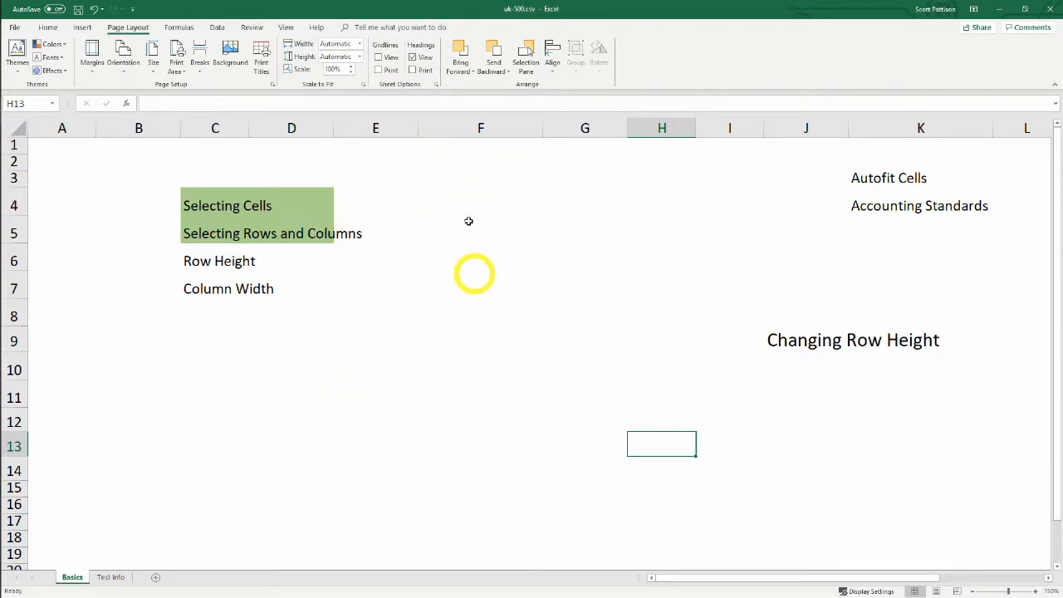
click(379, 58)
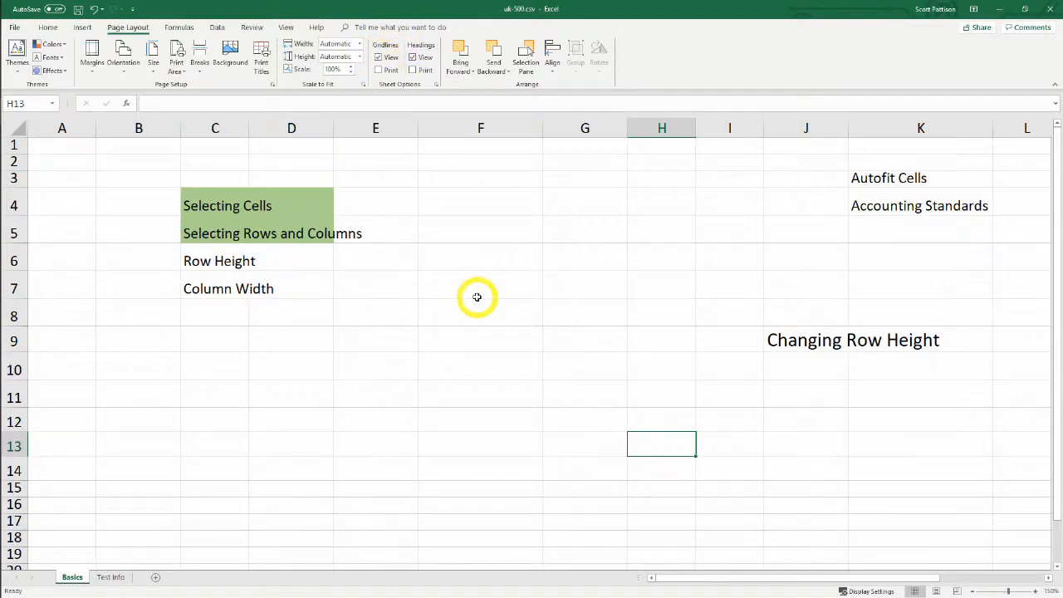